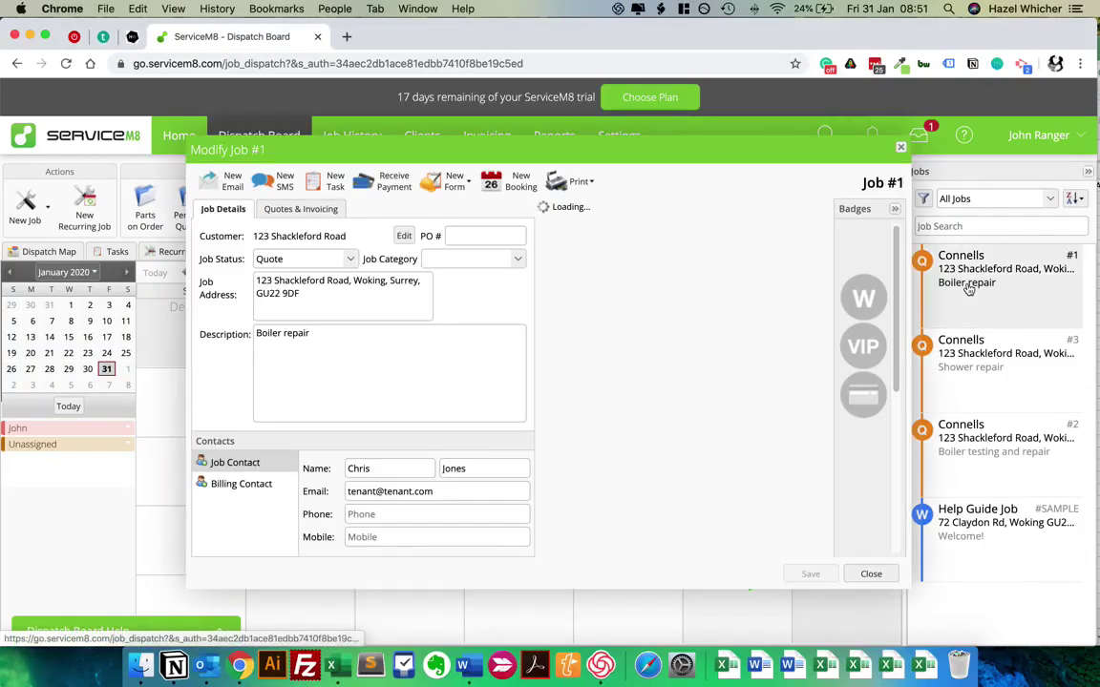
Review the job's invoice document beside the job form, then close the invoice viewer
{"action": "left_click", "coordinate": [590, 271]}
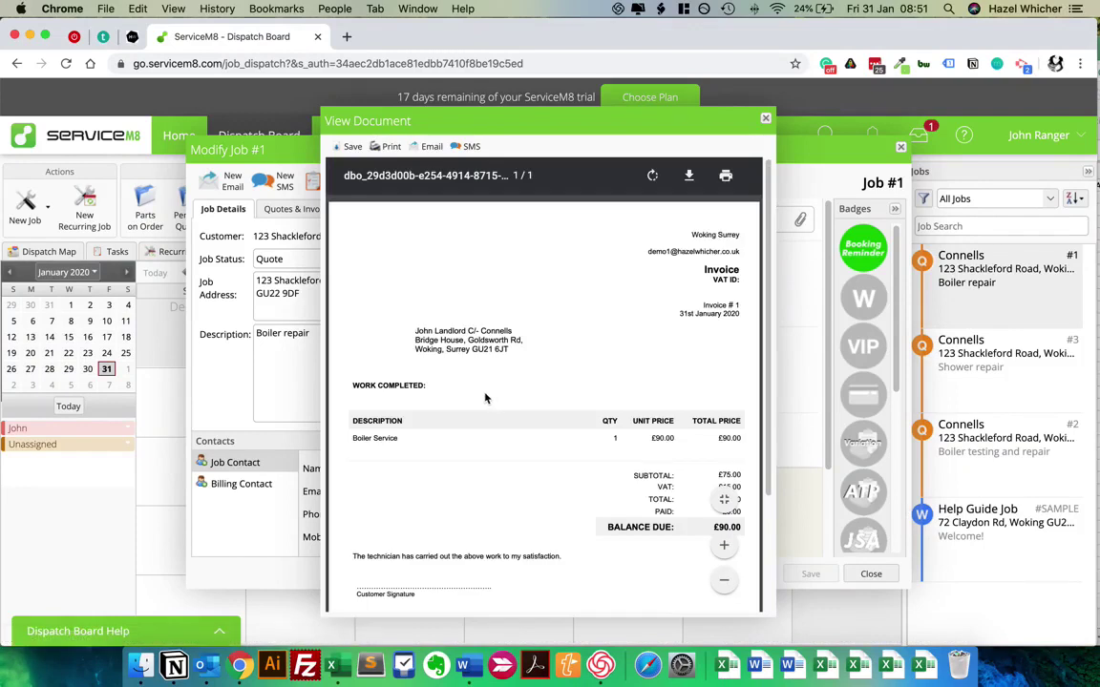
{"action": "scroll", "coordinate": [530, 318], "scroll_direction": "down", "scroll_amount": 2}
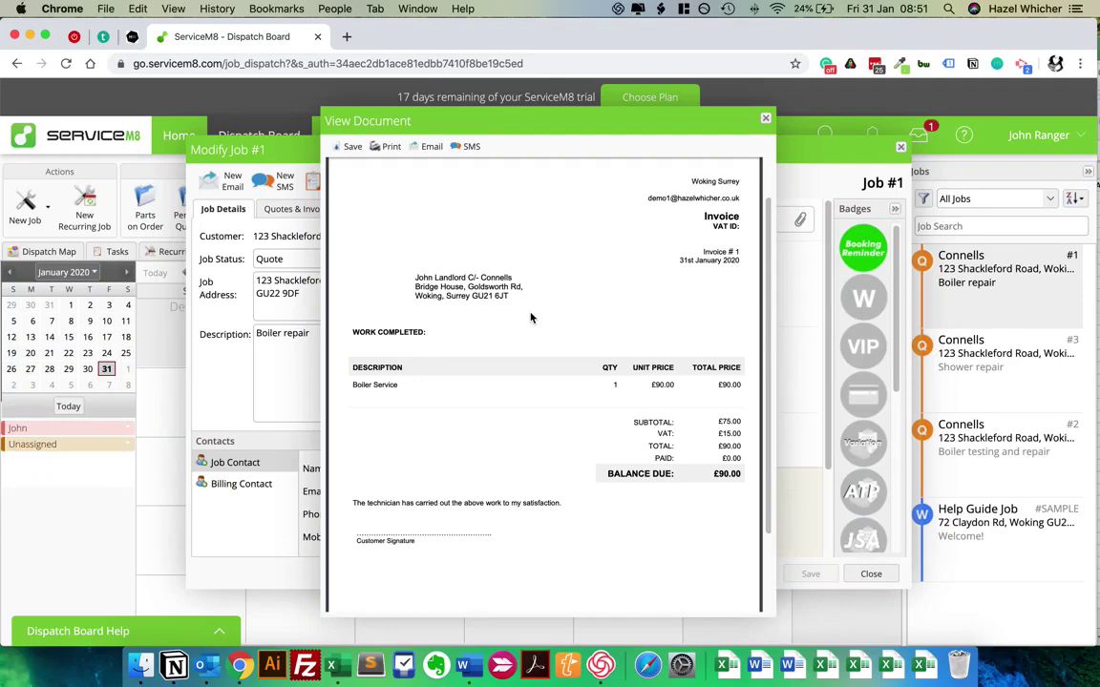
{"action": "left_click_drag", "start_coordinate": [407, 117], "coordinate": [504, 116]}
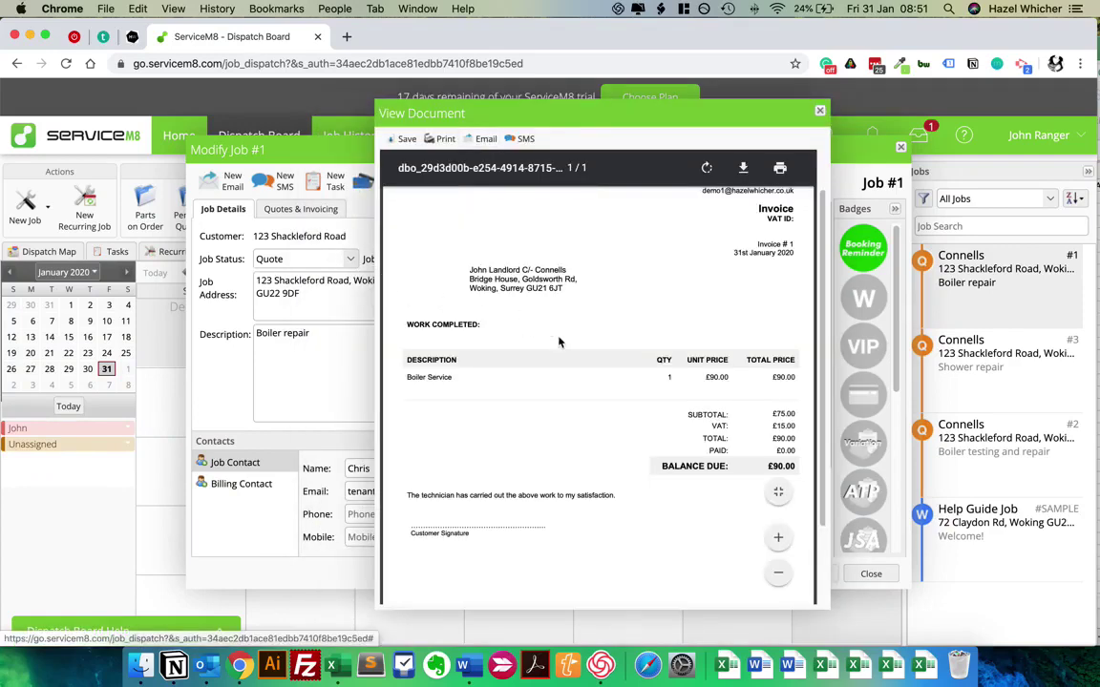
{"action": "scroll", "coordinate": [561, 343], "scroll_direction": "up", "scroll_amount": 2}
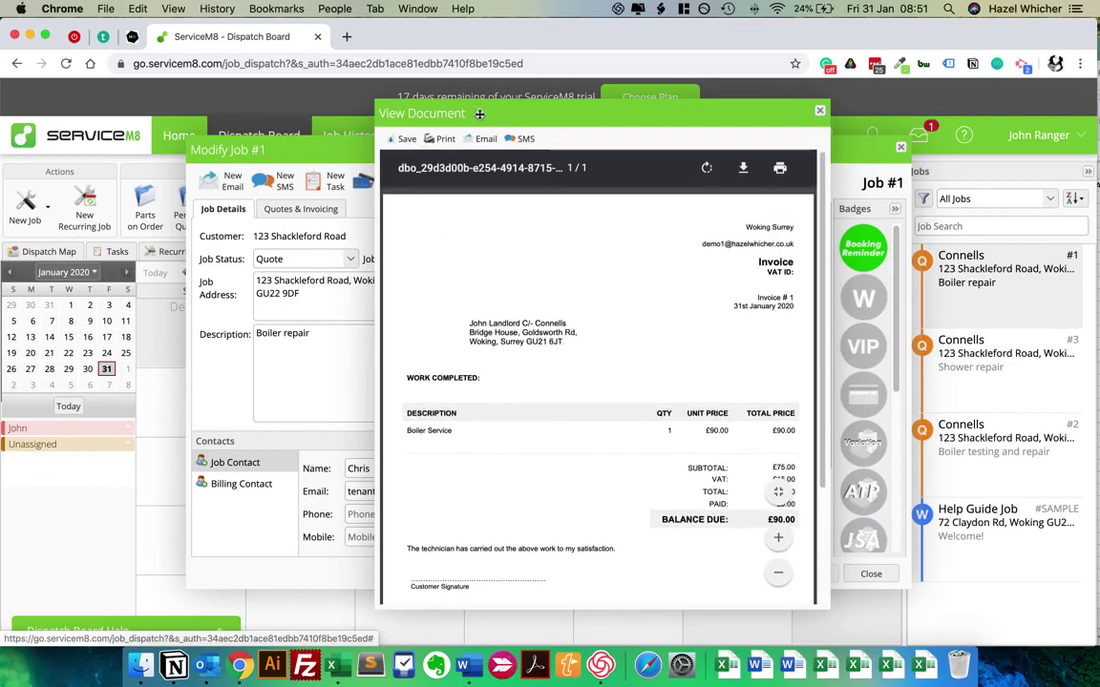
{"action": "left_click_drag", "start_coordinate": [480, 115], "coordinate": [638, 120]}
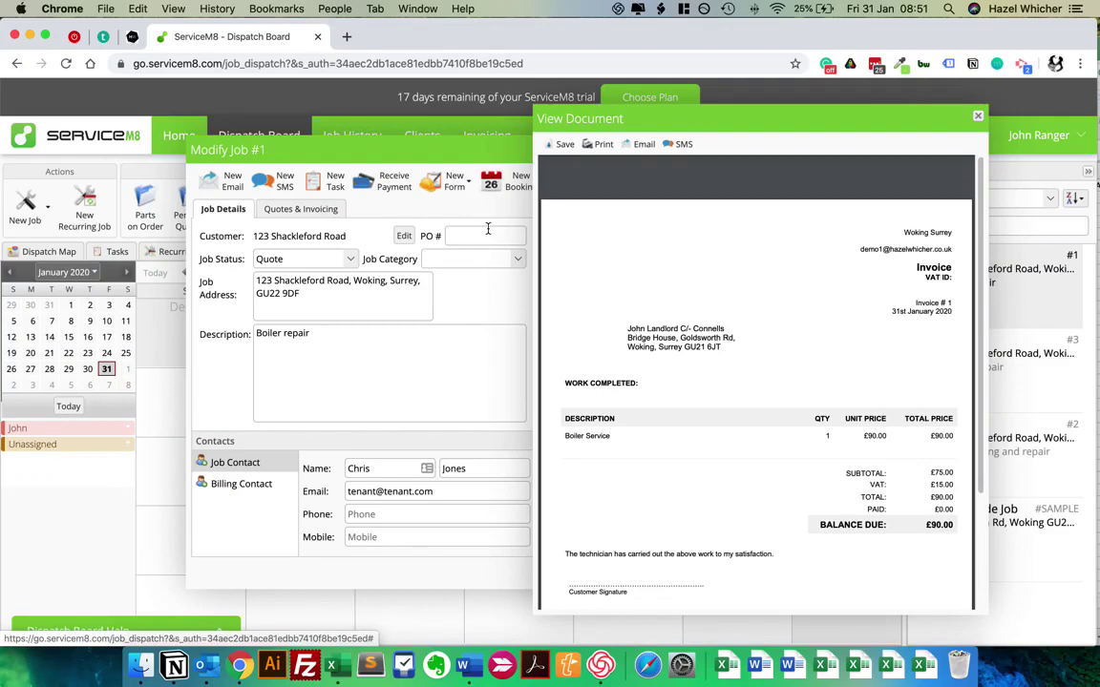
{"action": "scroll", "coordinate": [775, 370], "scroll_direction": "down", "scroll_amount": 5}
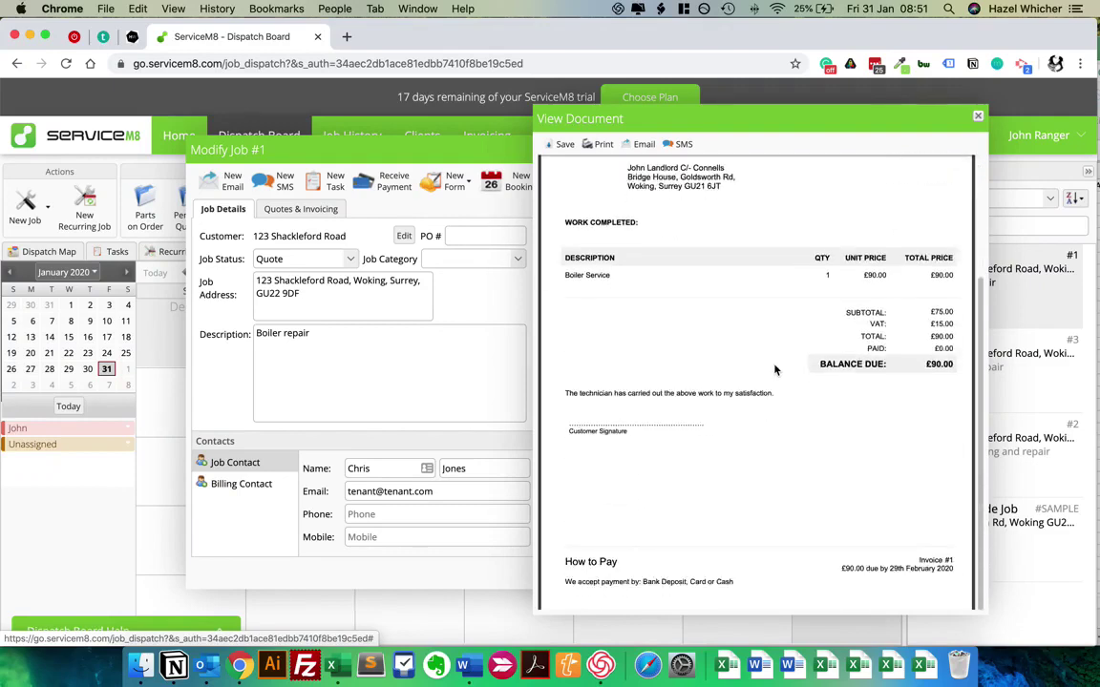
{"action": "scroll", "coordinate": [768, 371], "scroll_direction": "up", "scroll_amount": 5}
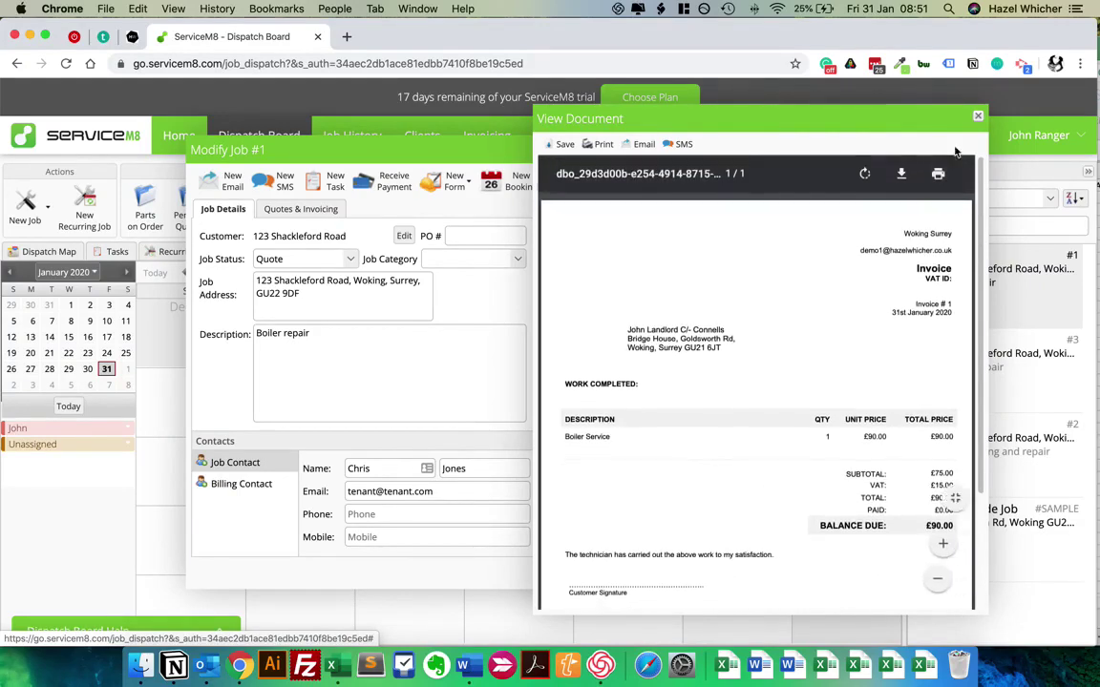
{"action": "left_click", "coordinate": [979, 117]}
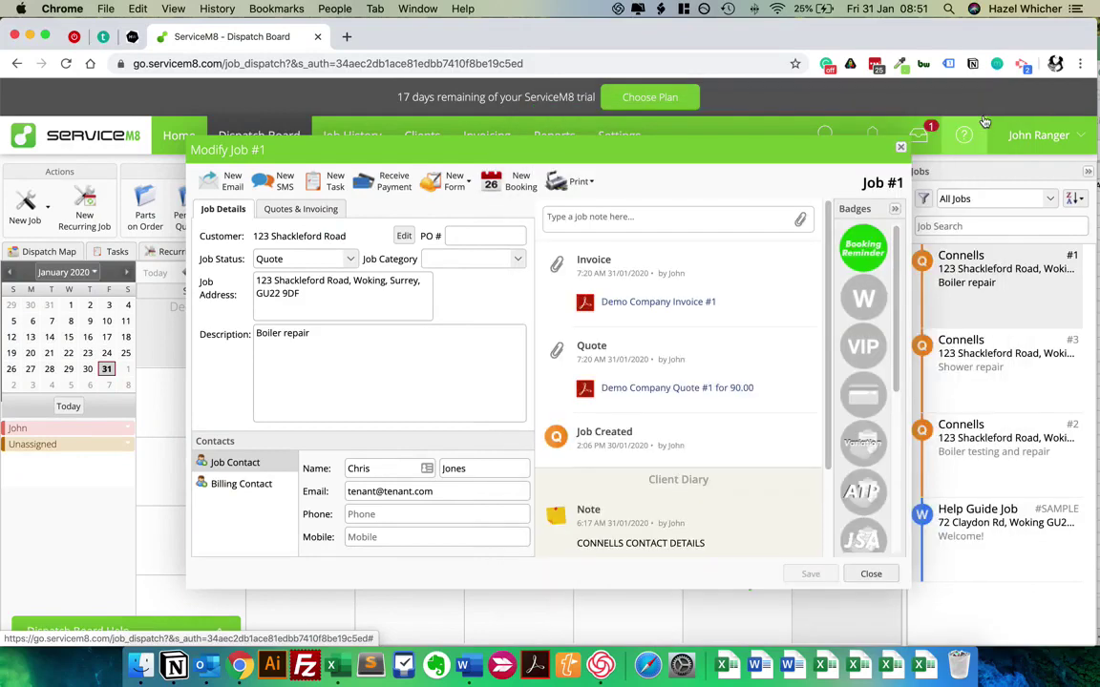
Close Job #1 and go to Document Templates in the account settings
{"action": "left_click", "coordinate": [871, 574]}
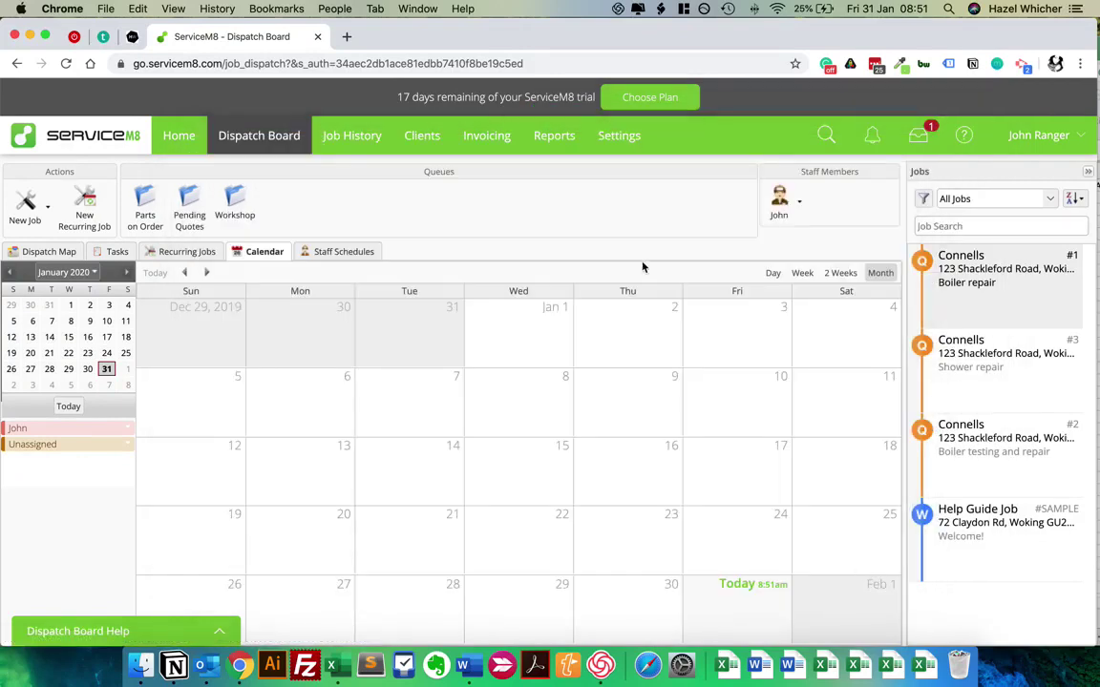
{"action": "left_click", "coordinate": [626, 135]}
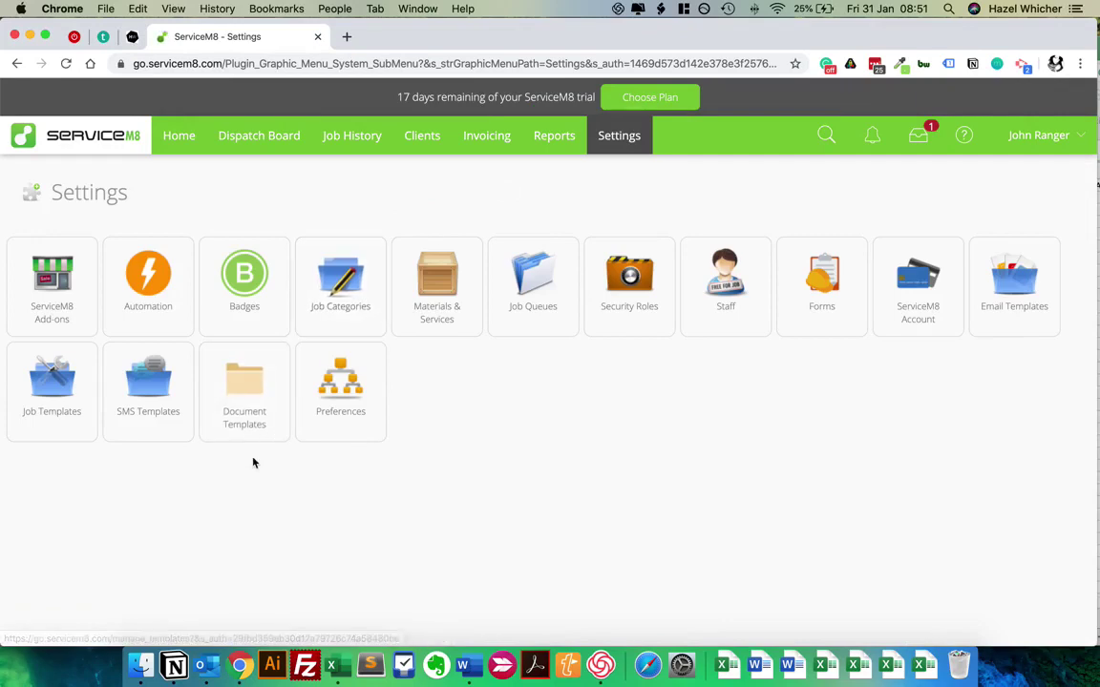
{"action": "left_click", "coordinate": [246, 392]}
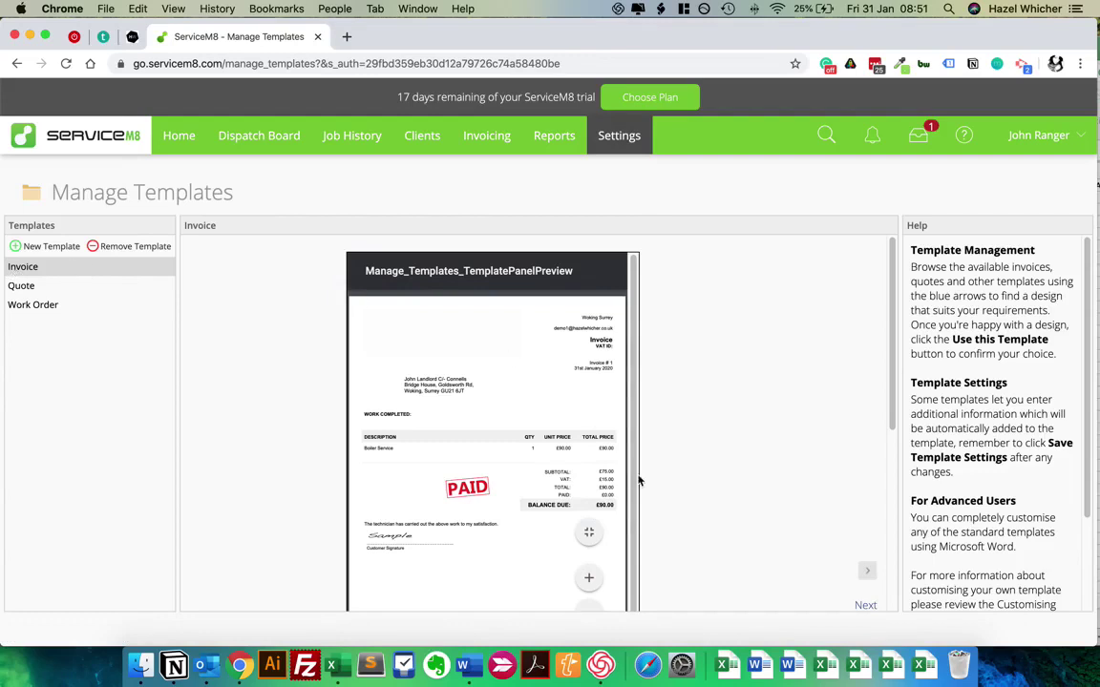
{"action": "scroll", "coordinate": [1004, 438], "scroll_direction": "down", "scroll_amount": 3}
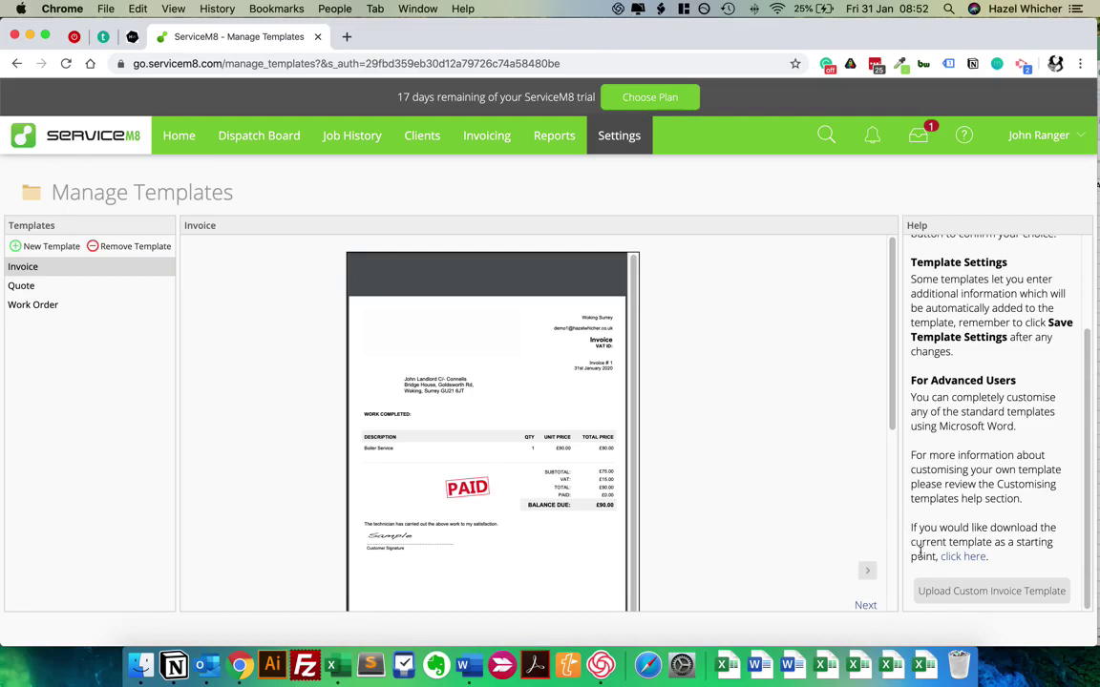
Download the invoice template, move it from Downloads to the Desktop, and duplicate it
{"action": "left_click", "coordinate": [961, 560]}
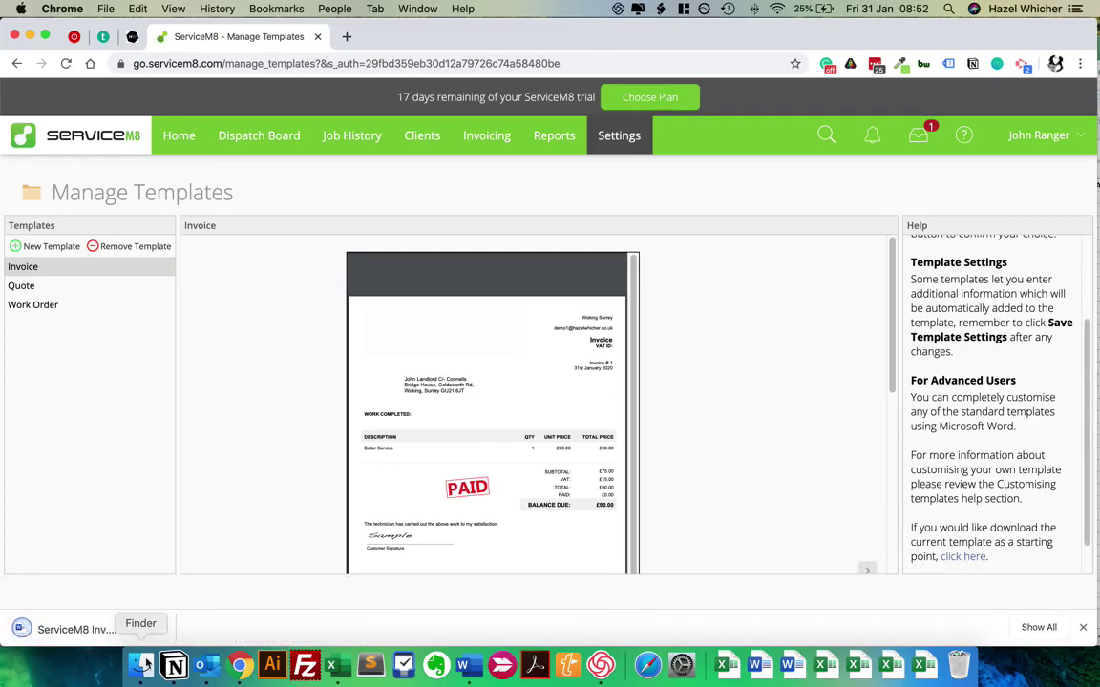
{"action": "left_click", "coordinate": [143, 661]}
{"action": "left_click", "coordinate": [569, 270]}
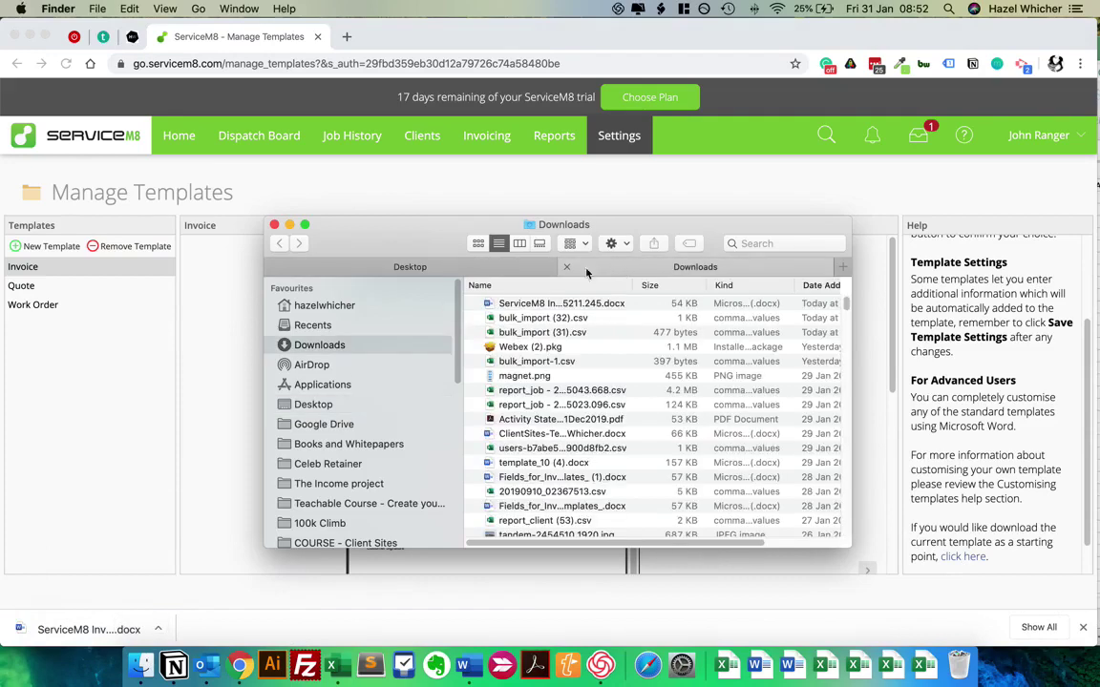
{"action": "left_click_drag", "start_coordinate": [561, 302], "coordinate": [479, 274]}
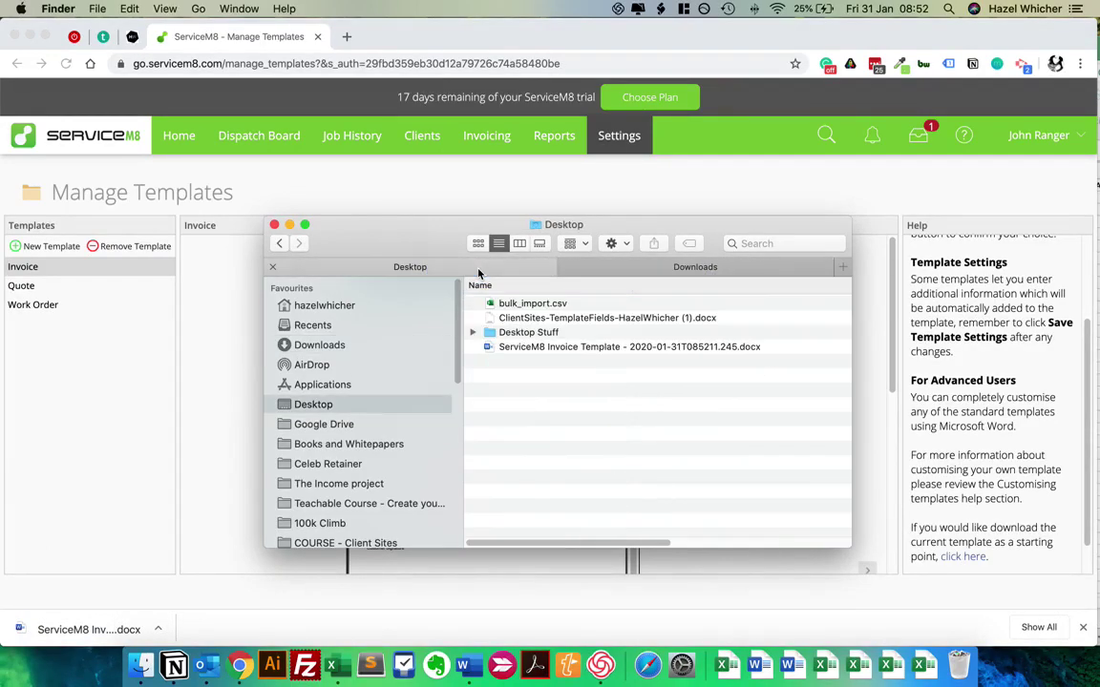
{"action": "left_click", "coordinate": [547, 349]}
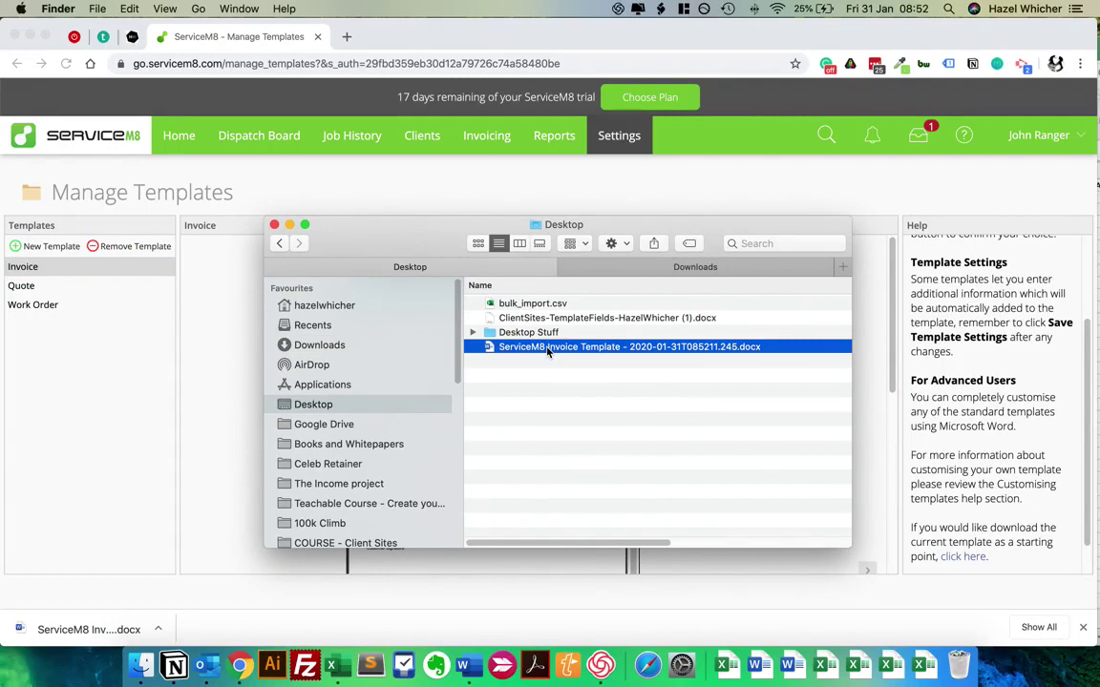
{"action": "key", "text": "super+d"}
Prefix the original template's name with 'original-' and open the copy in Word
{"action": "left_click", "coordinate": [582, 366]}
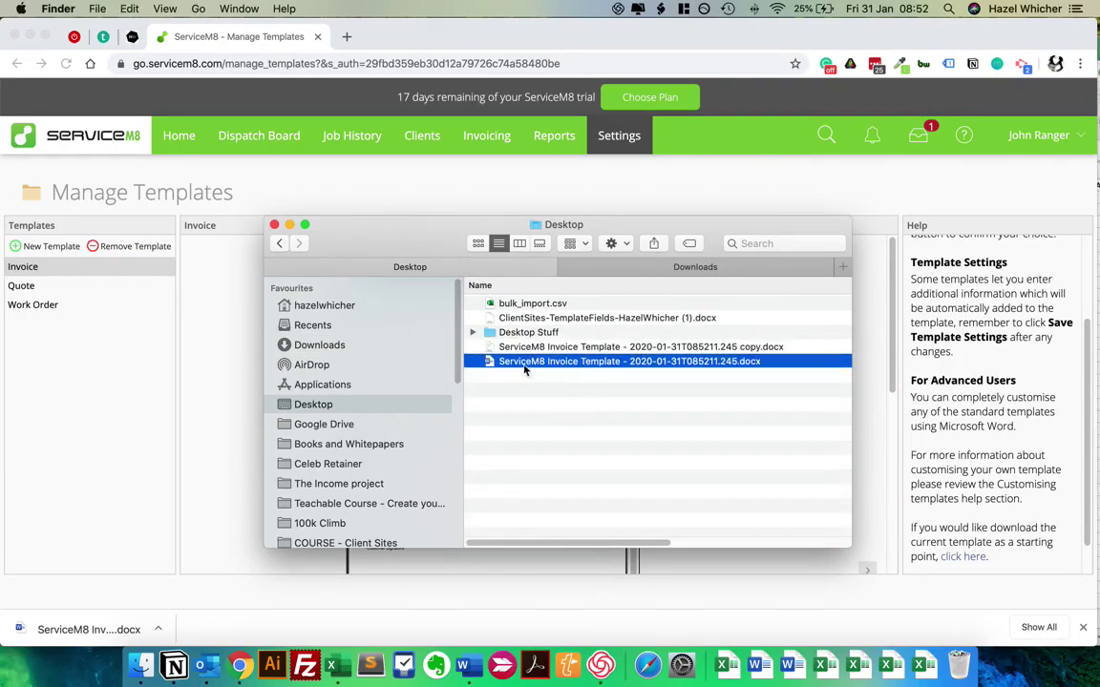
{"action": "left_click", "coordinate": [501, 366]}
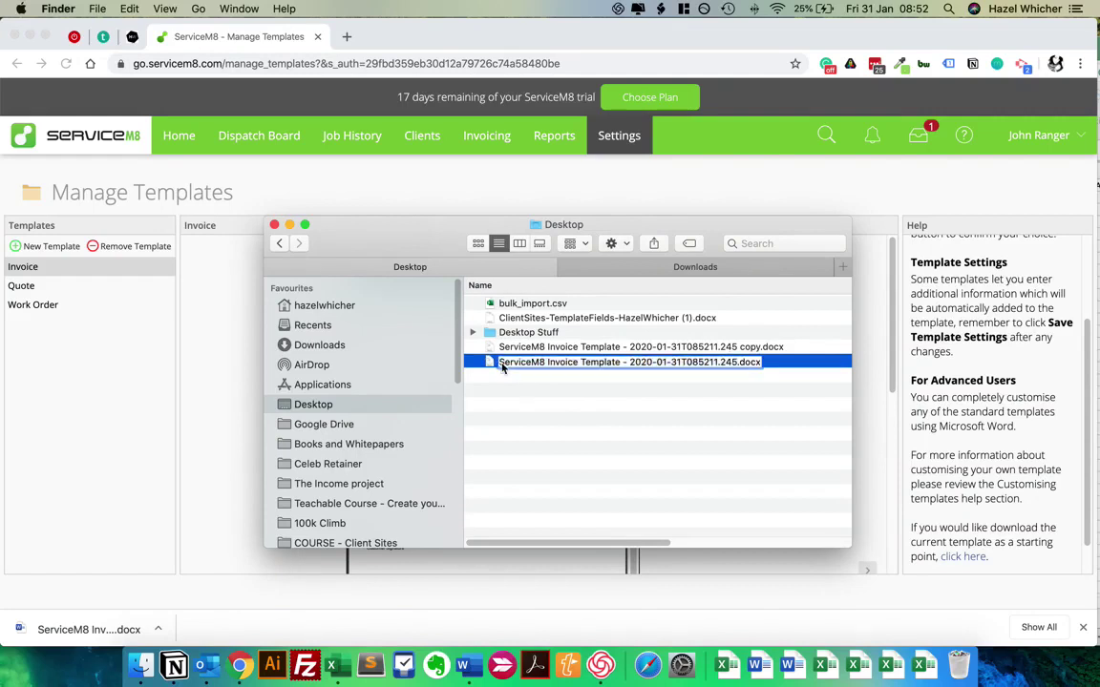
{"action": "type", "text": "original"}
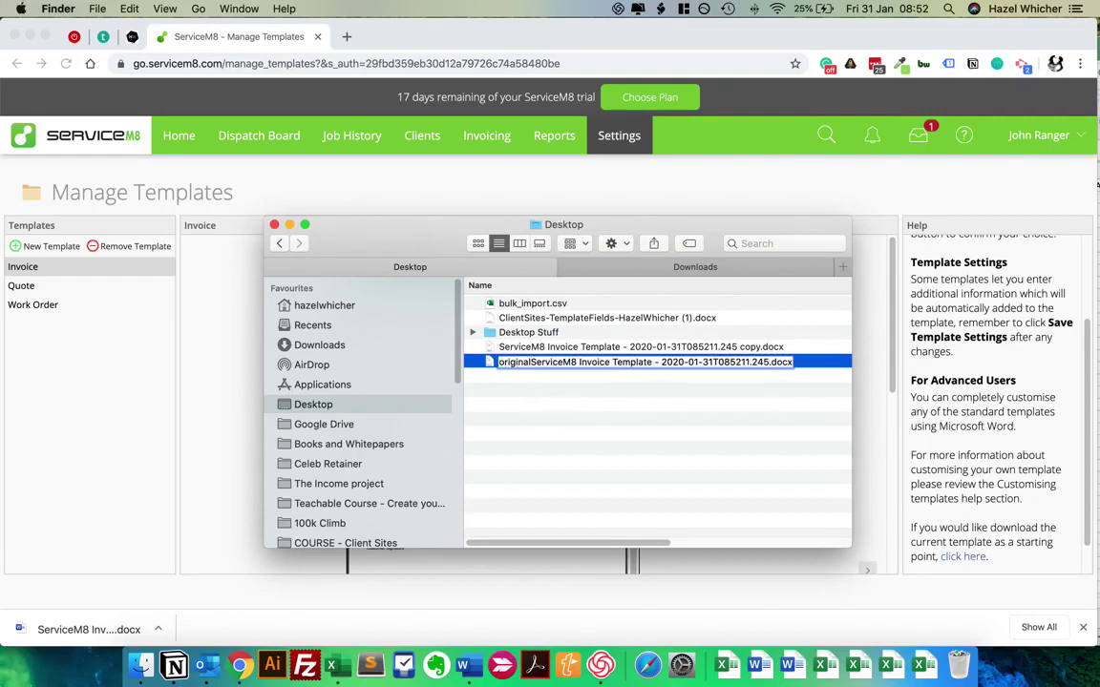
{"action": "type", "text": "-"}
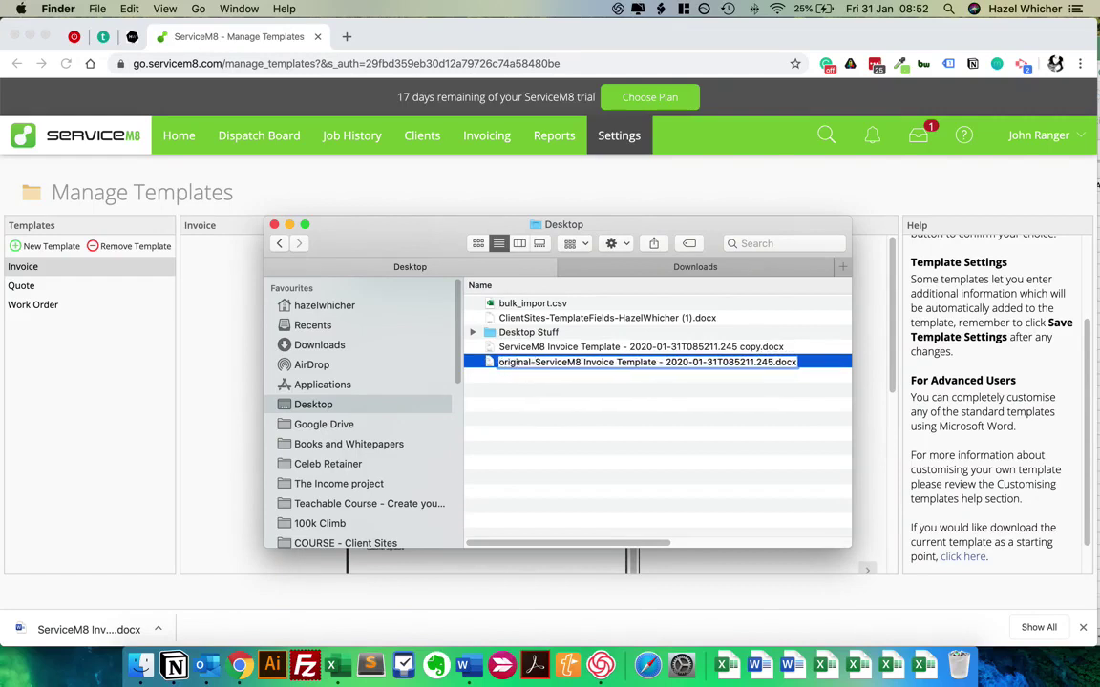
{"action": "key", "text": "Return"}
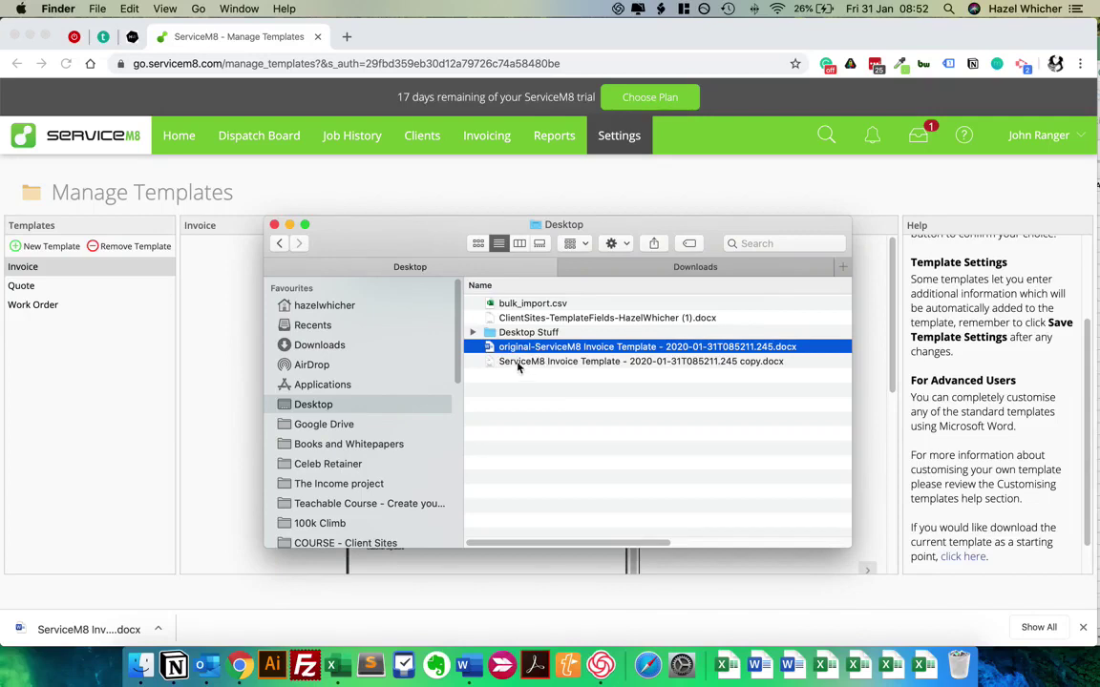
{"action": "double_click", "coordinate": [519, 362]}
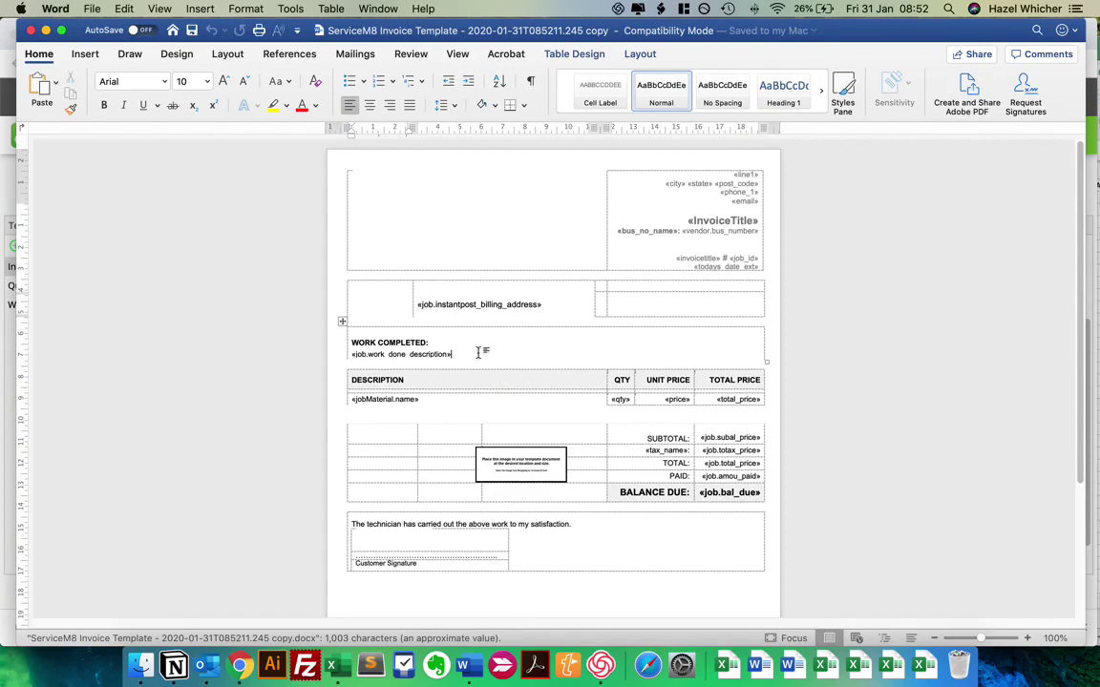
Add an empty line below «job.work_done_description» and open the ClientSites-TemplateFields document
{"action": "key", "text": "Return"}
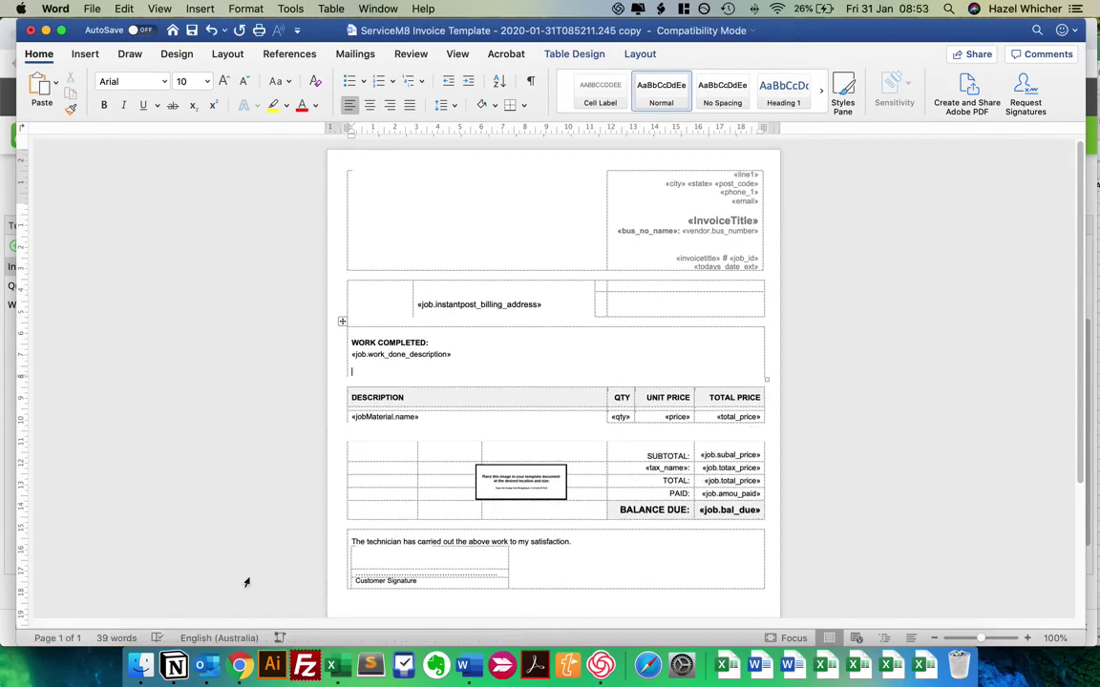
{"action": "left_click", "coordinate": [140, 667]}
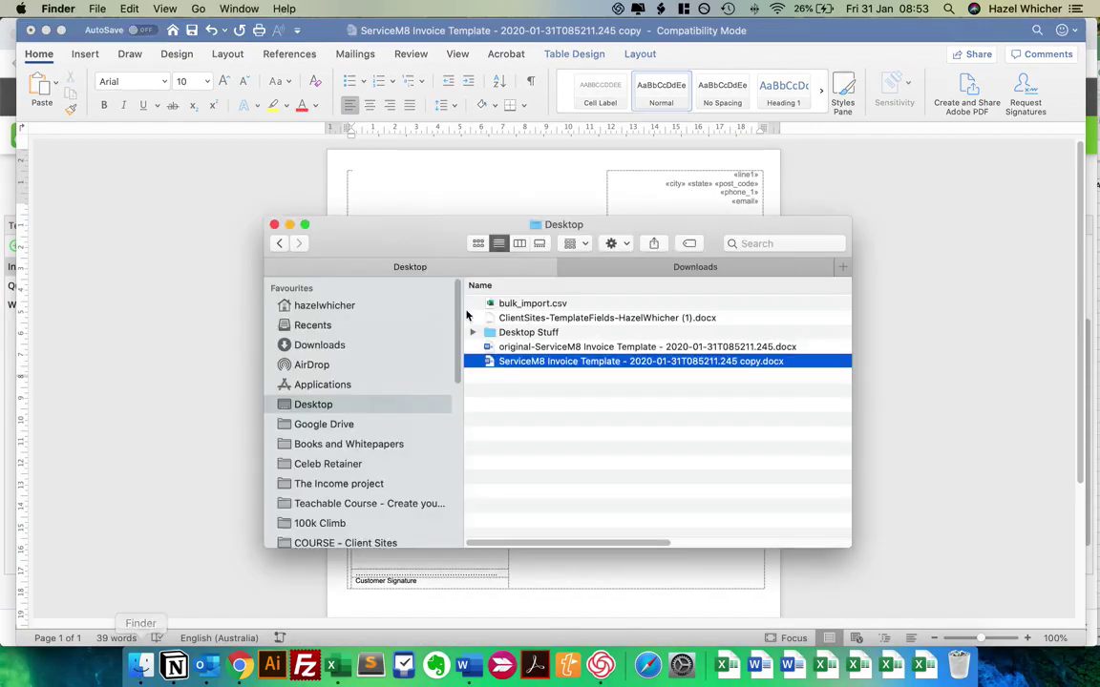
{"action": "double_click", "coordinate": [521, 319]}
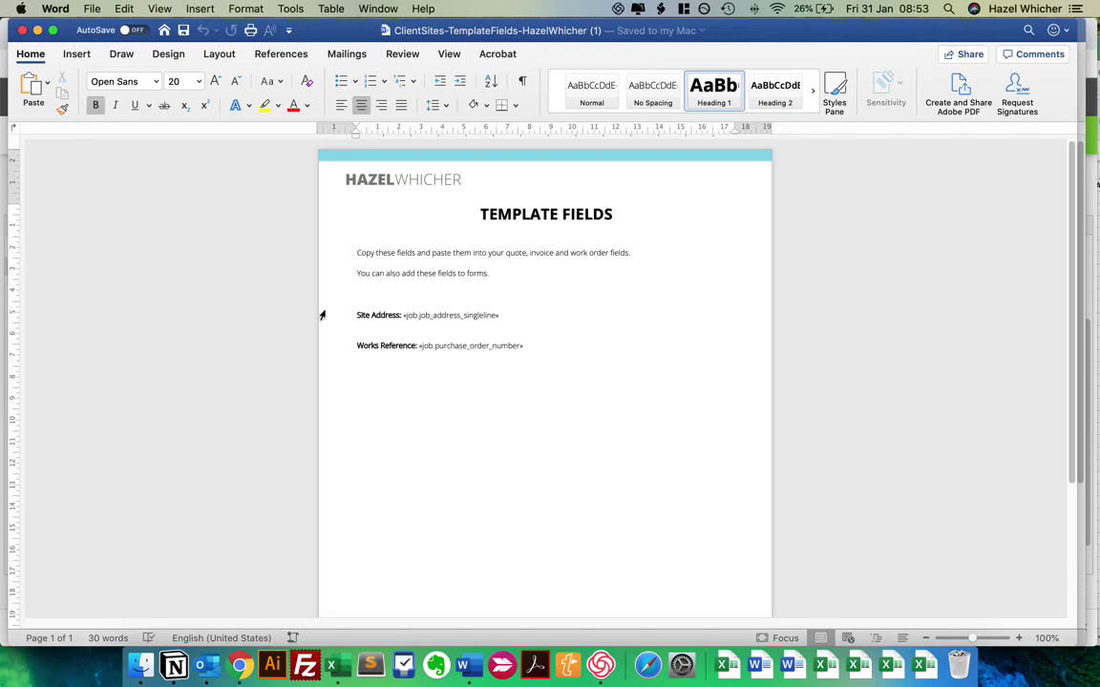
Place the two Word windows side by side and paste the Site Address field below the description
{"action": "left_click_drag", "start_coordinate": [477, 38], "coordinate": [1098, 145]}
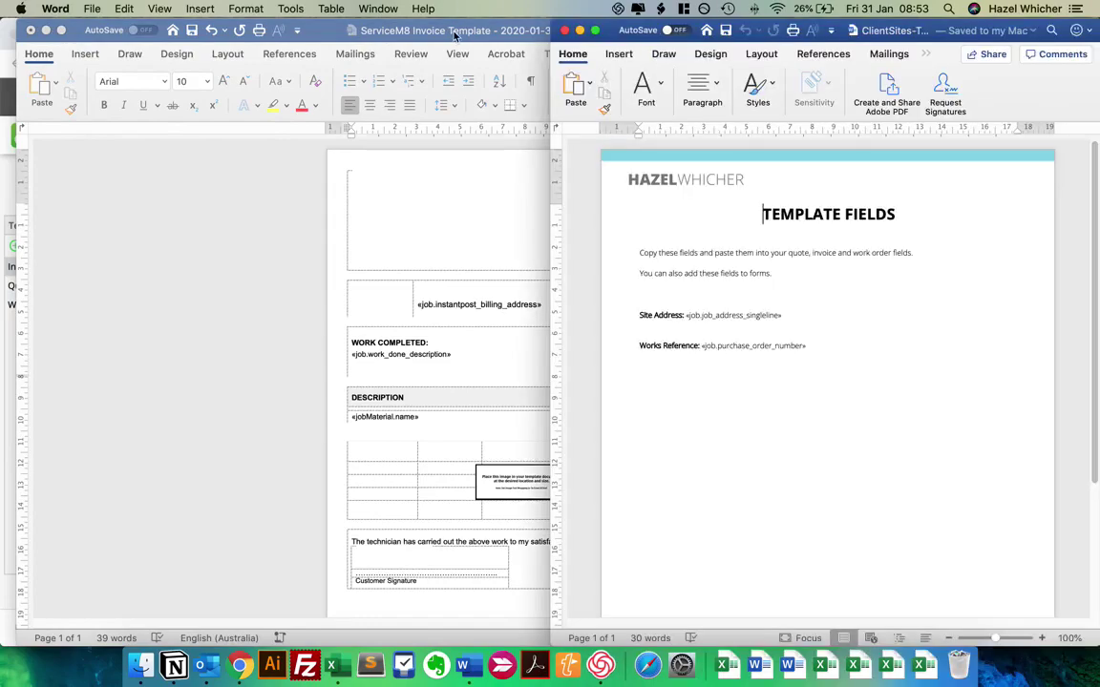
{"action": "left_click_drag", "start_coordinate": [412, 34], "coordinate": [3, 160]}
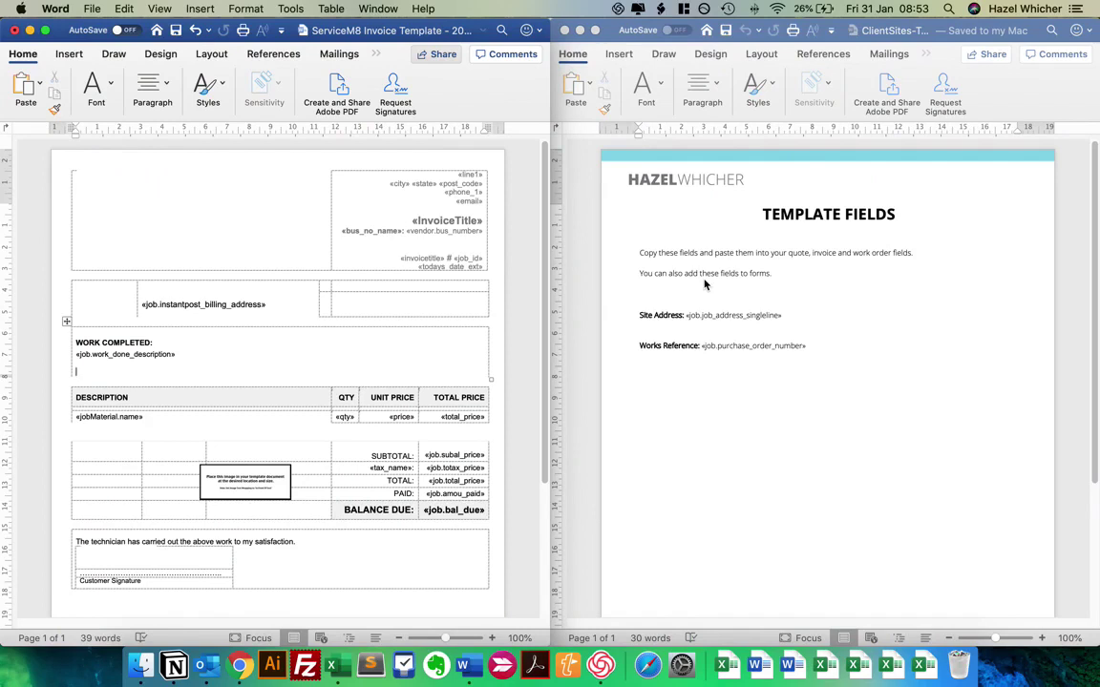
{"action": "left_click", "coordinate": [653, 278]}
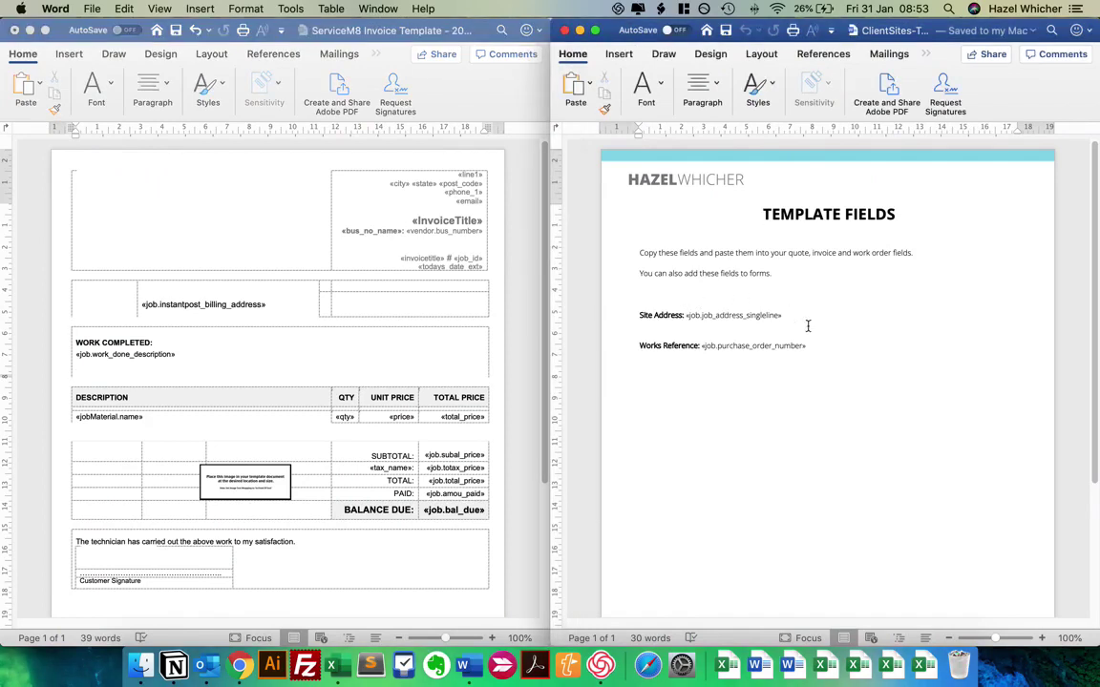
{"action": "left_click_drag", "start_coordinate": [805, 315], "coordinate": [619, 322]}
{"action": "key", "text": "super+c"}
{"action": "left_click", "coordinate": [87, 368]}
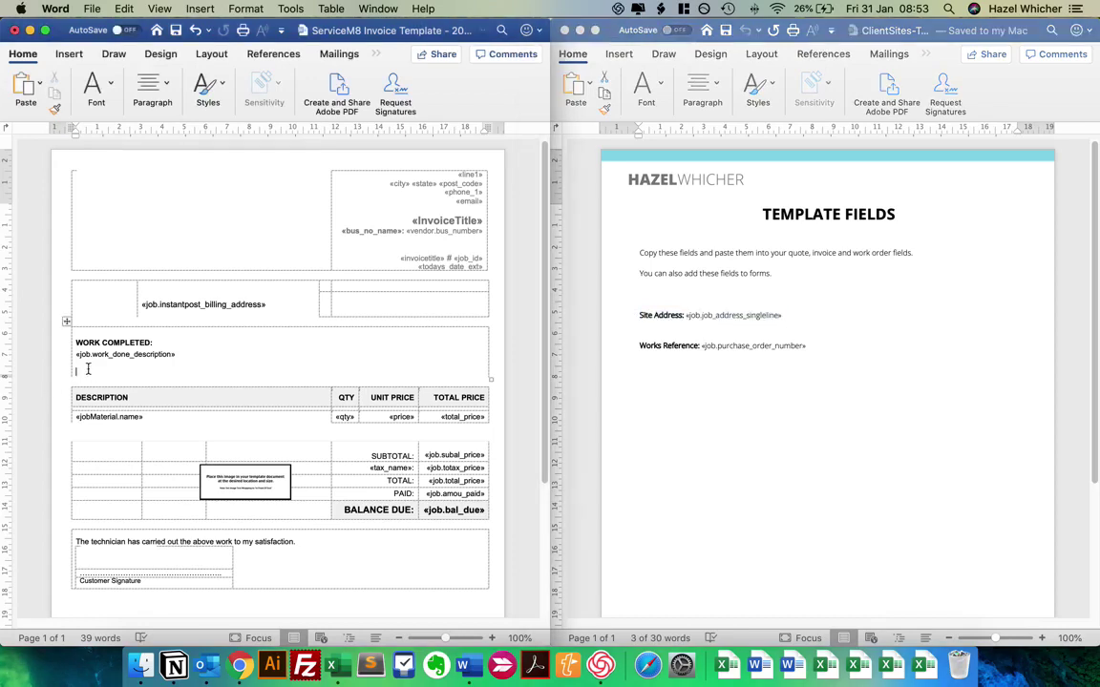
{"action": "key", "text": "super+v"}
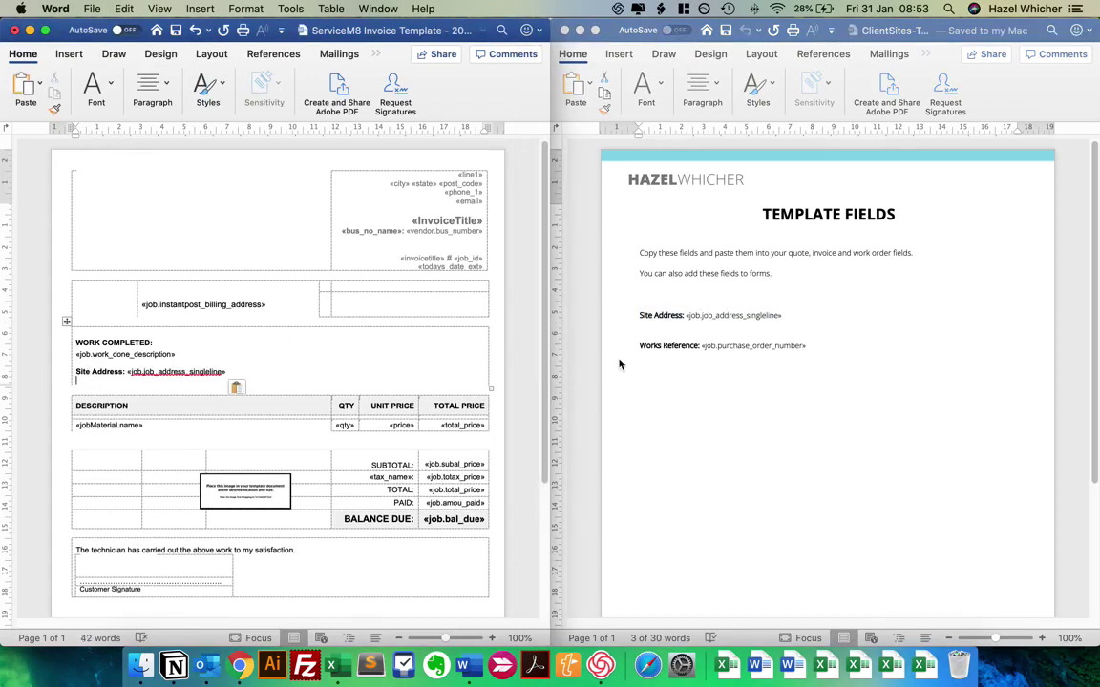
Paste the Works Reference purchase order field into the empty top-right table cell
{"action": "left_click", "coordinate": [818, 353]}
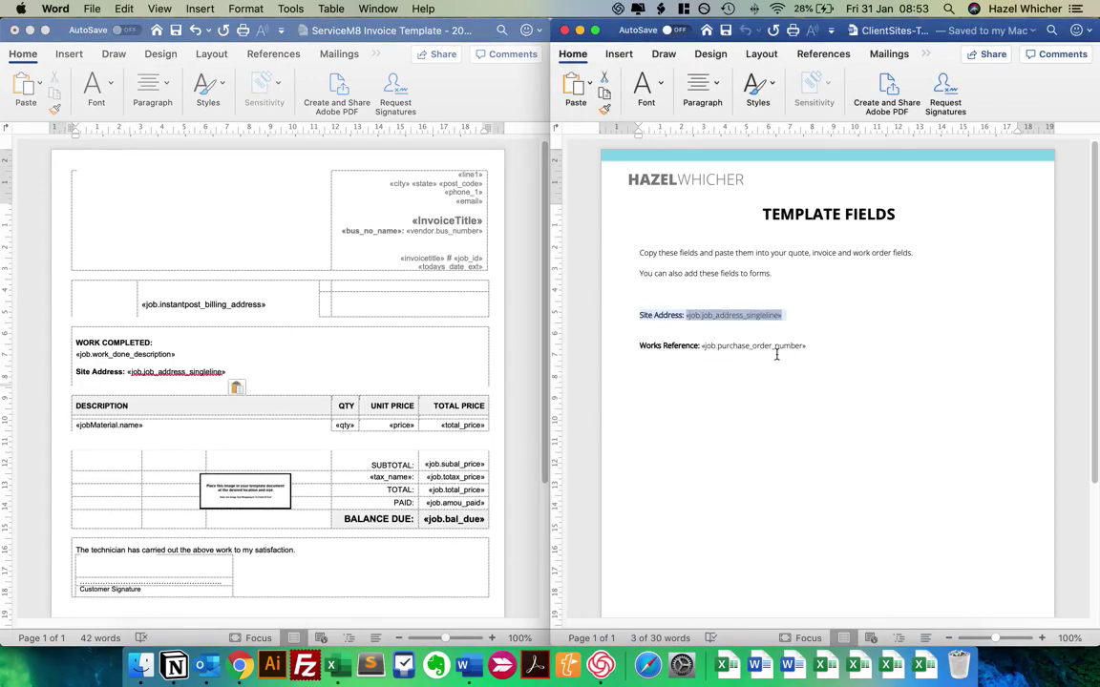
{"action": "left_click_drag", "start_coordinate": [811, 346], "coordinate": [632, 346]}
{"action": "key", "text": "cmd+c"}
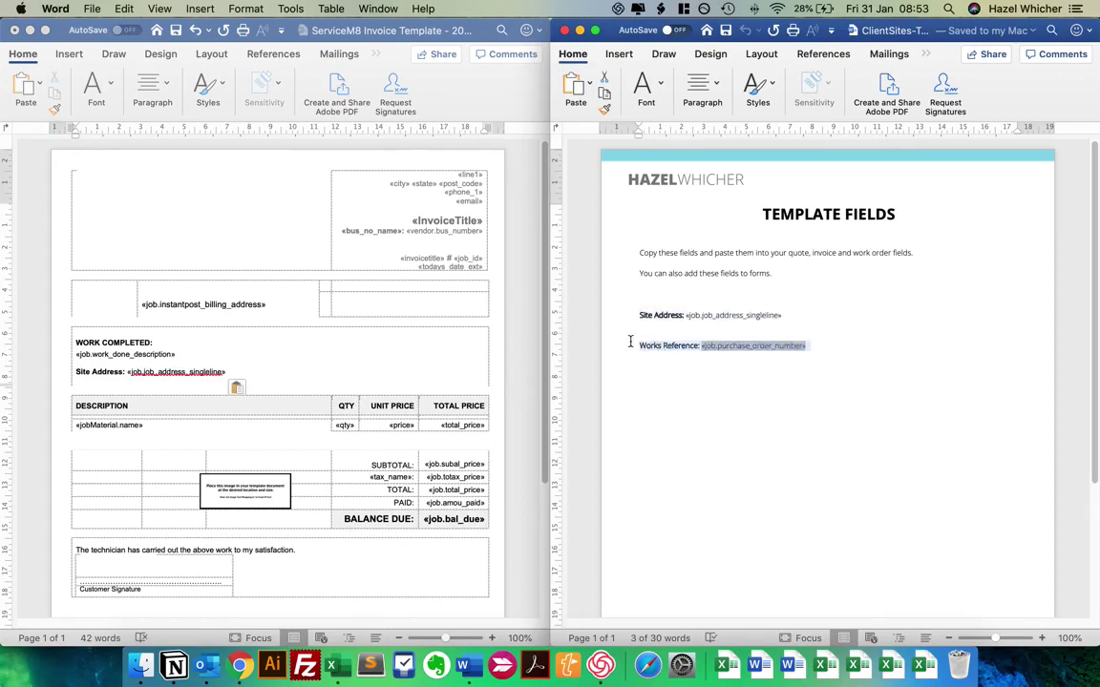
{"action": "left_click", "coordinate": [426, 300]}
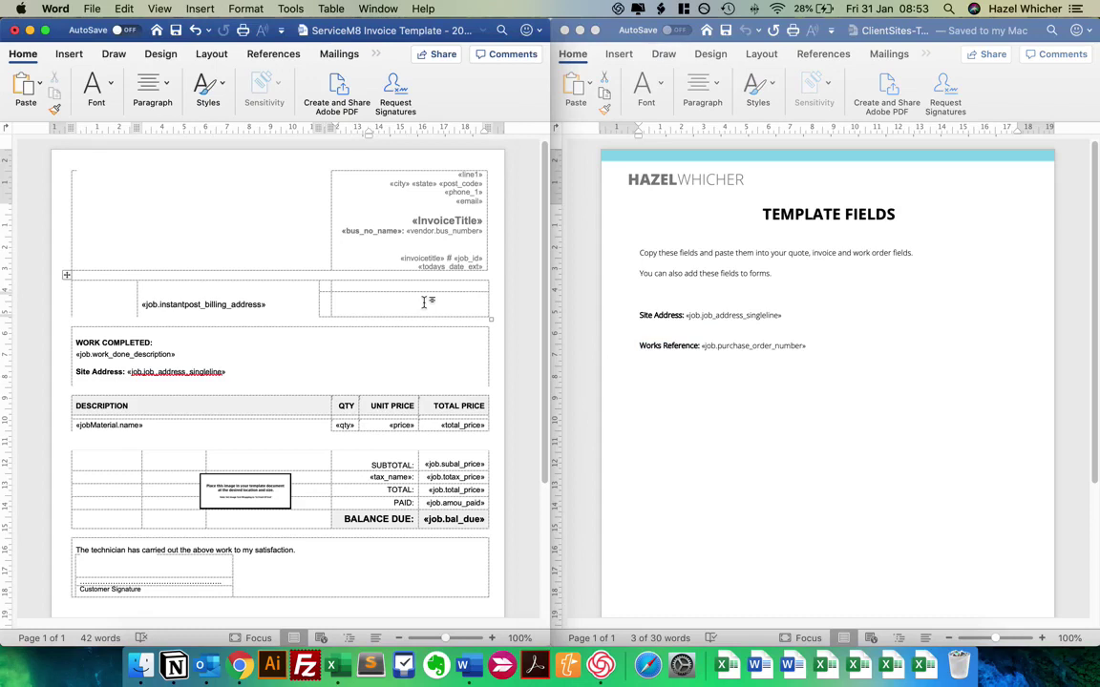
{"action": "key", "text": "cmd+v"}
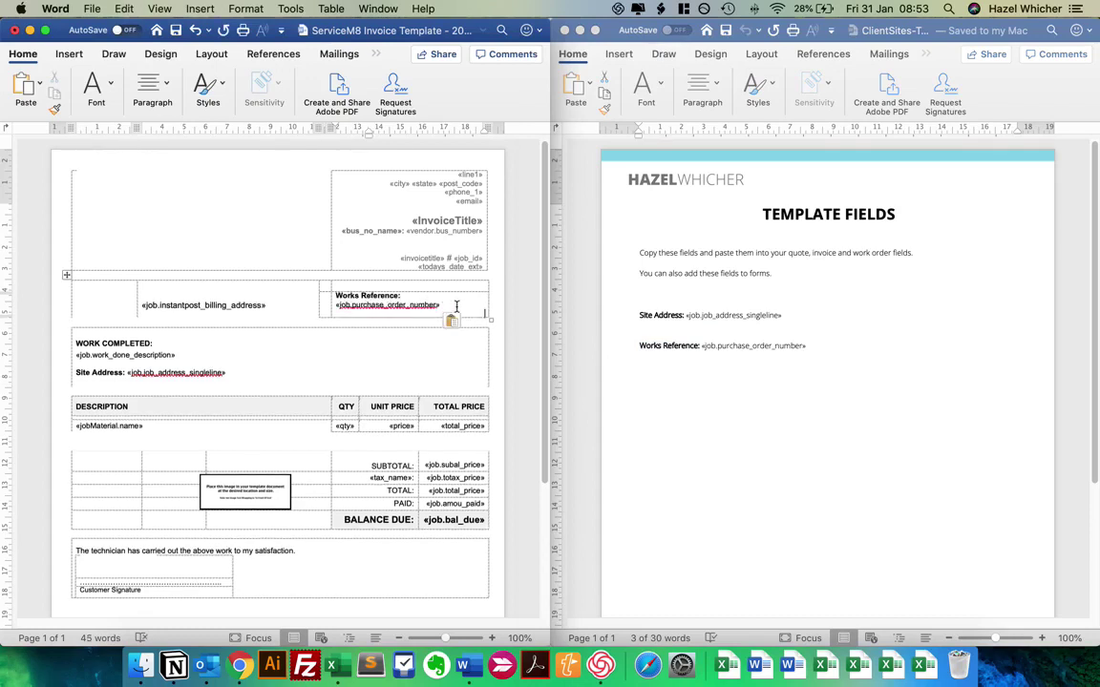
{"action": "left_click", "coordinate": [323, 290]}
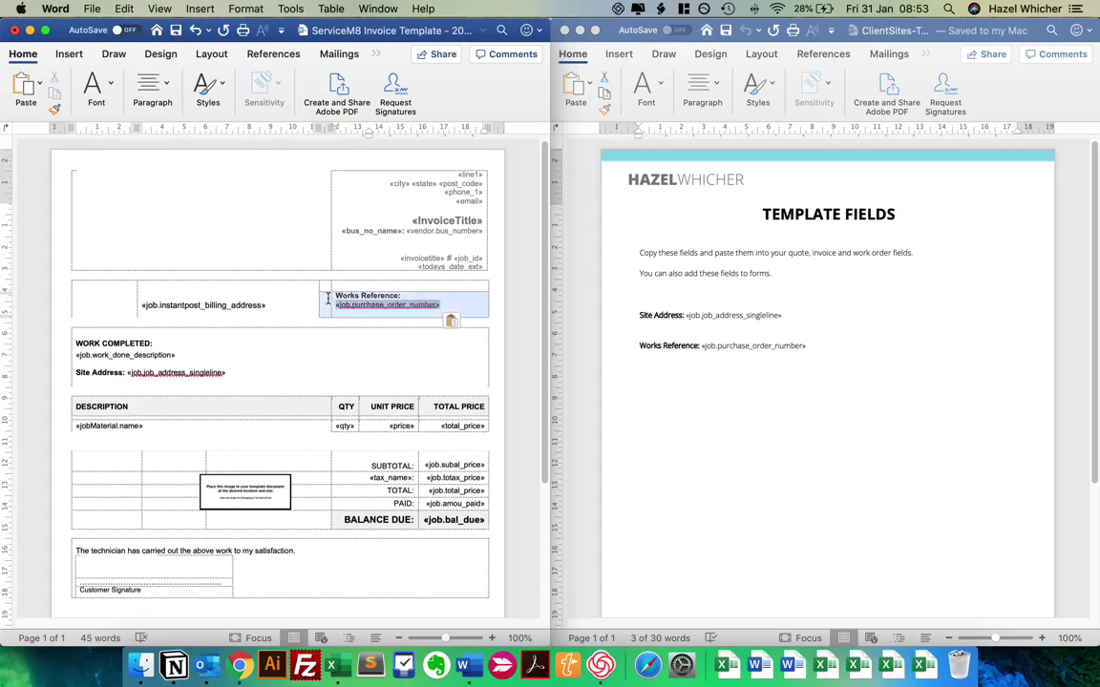
Right-align the Works Reference label and purchase order field in their cell, then save the template
{"action": "double_click", "coordinate": [549, 229]}
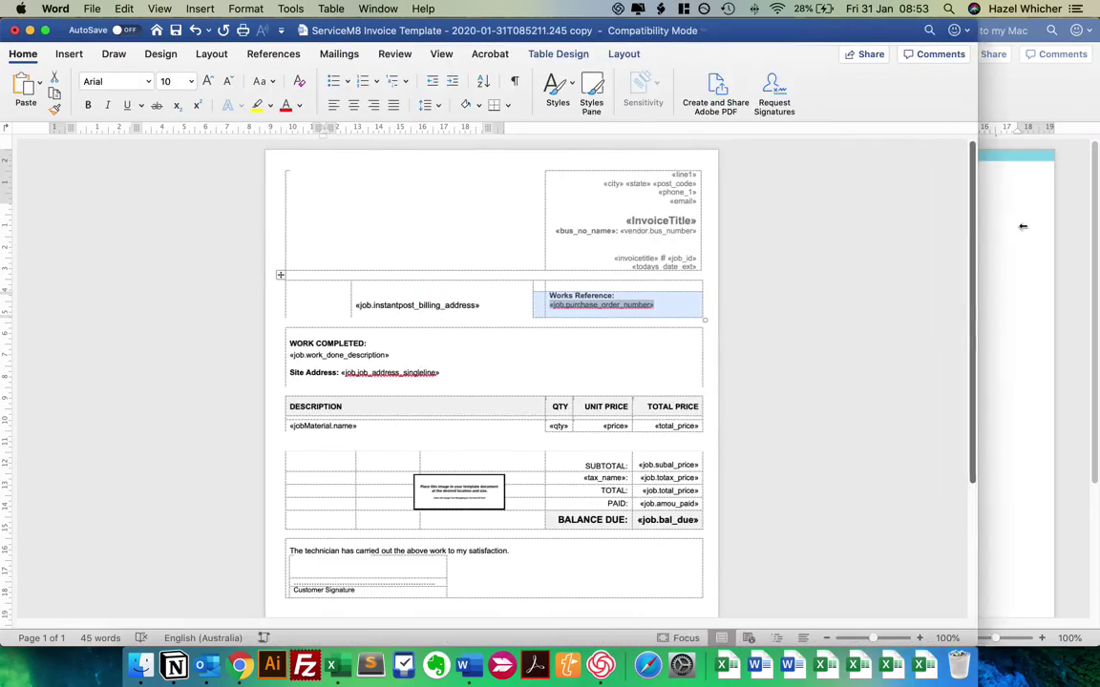
{"action": "triple_click", "coordinate": [417, 305]}
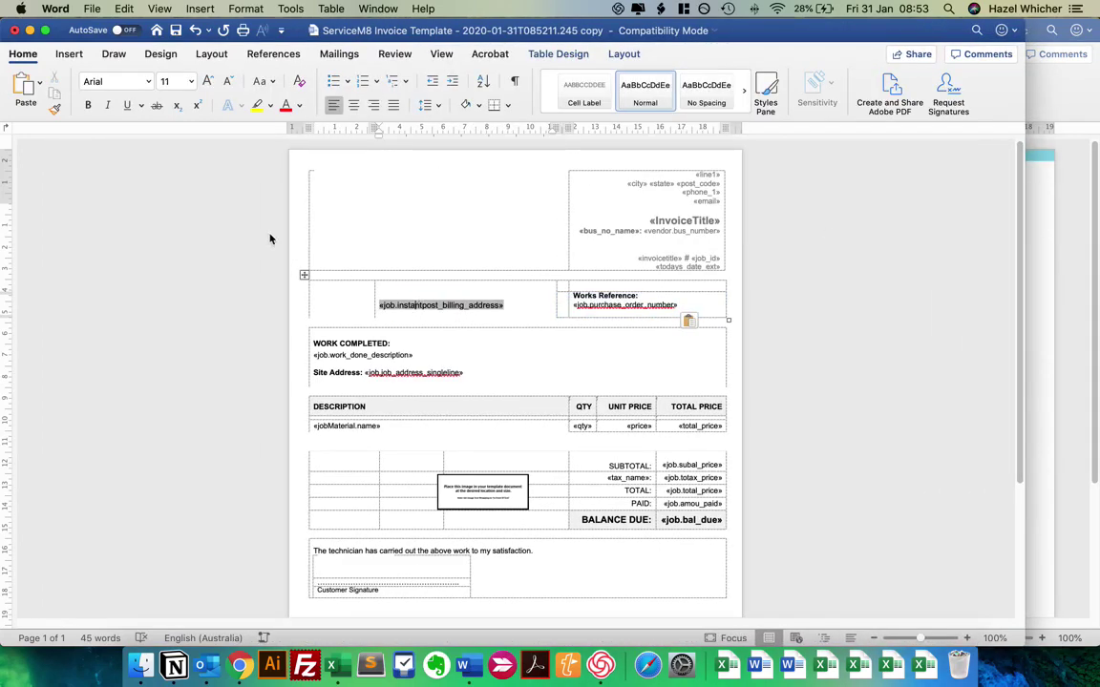
{"action": "triple_click", "coordinate": [338, 354]}
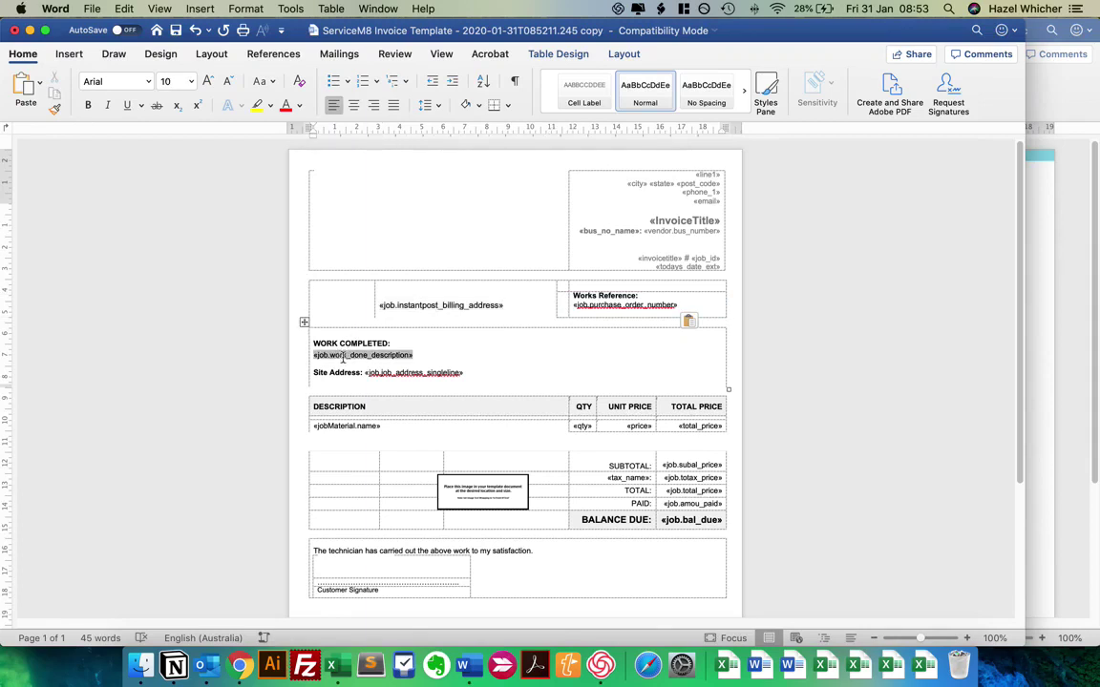
{"action": "triple_click", "coordinate": [483, 371]}
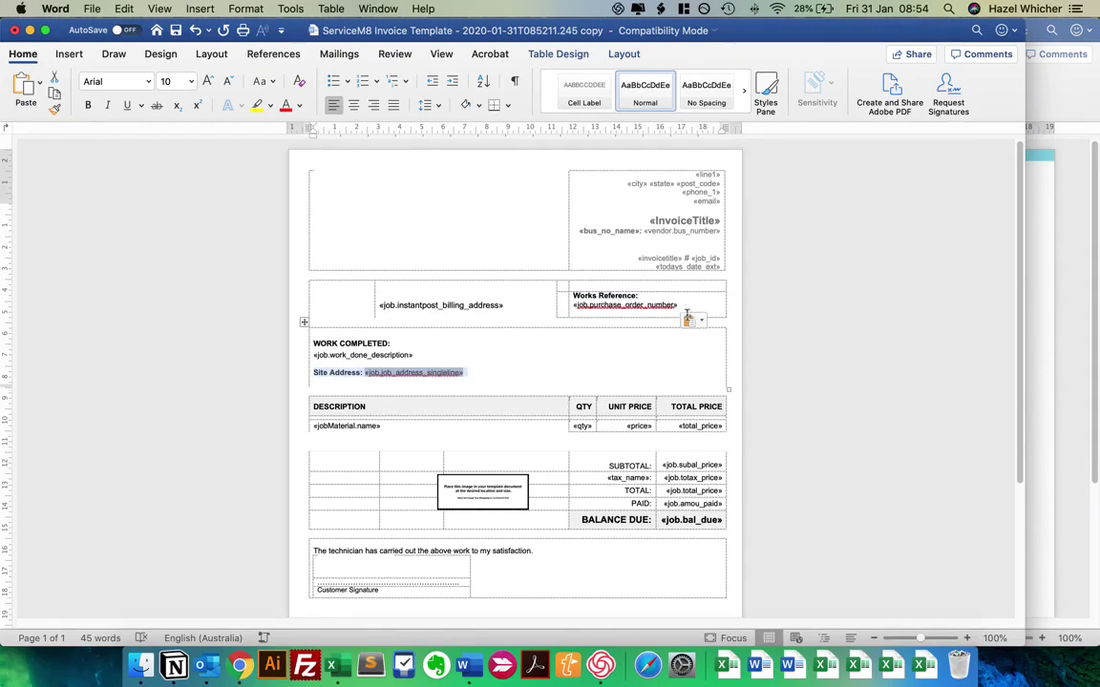
{"action": "left_click_drag", "start_coordinate": [679, 305], "coordinate": [571, 295]}
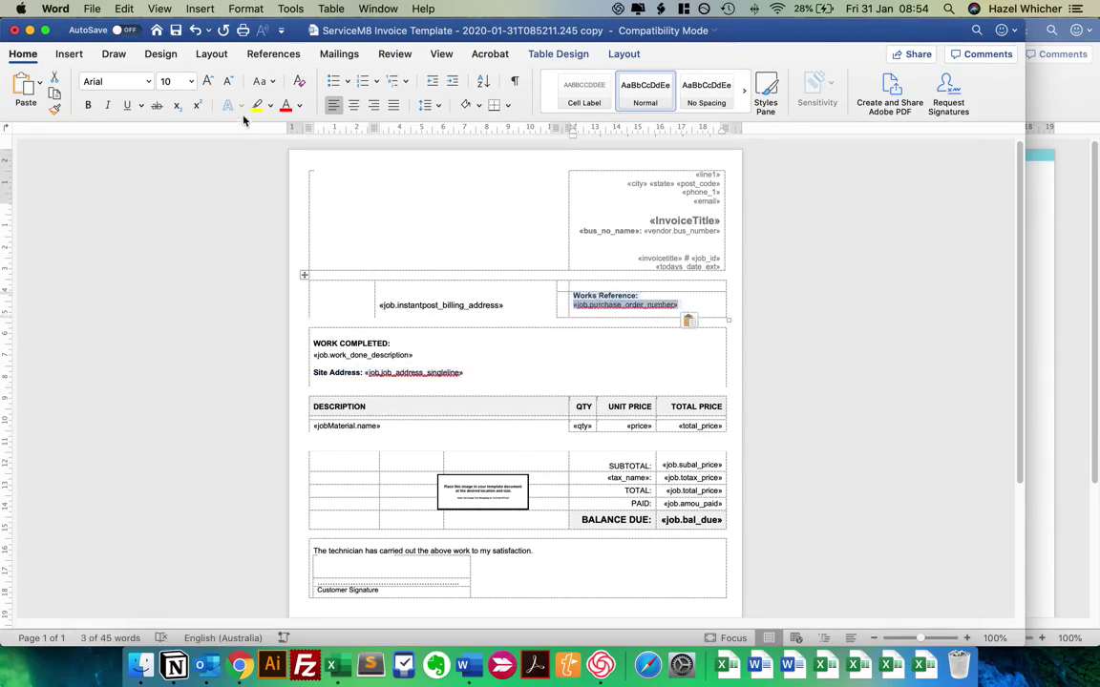
{"action": "left_click", "coordinate": [373, 106]}
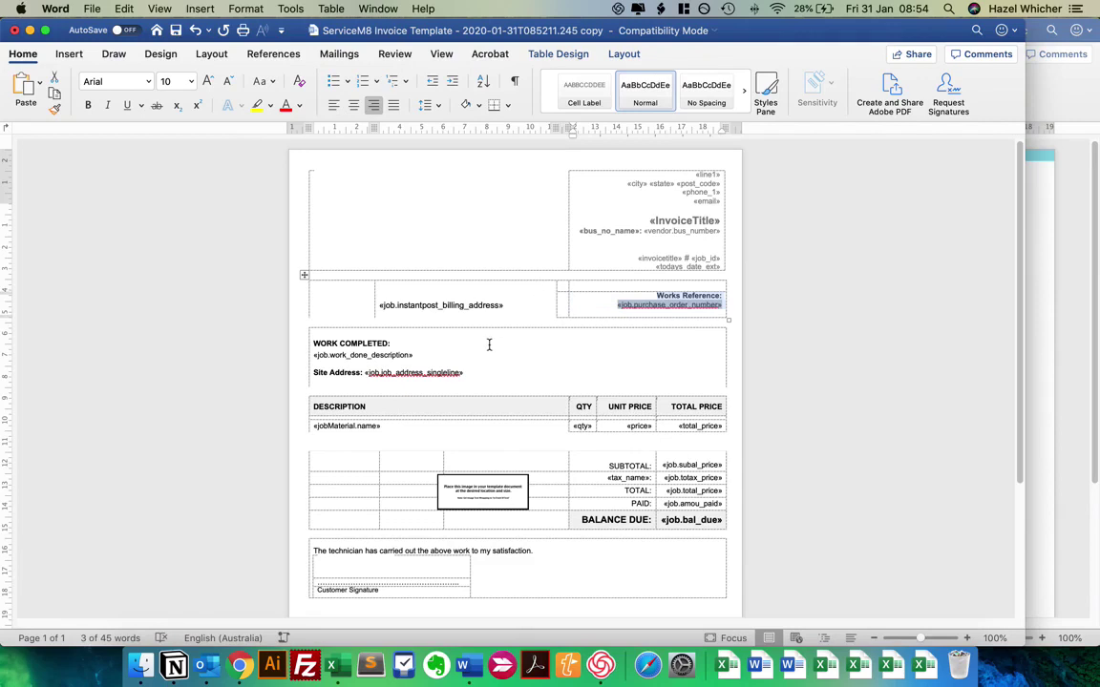
{"action": "key", "text": "super+s"}
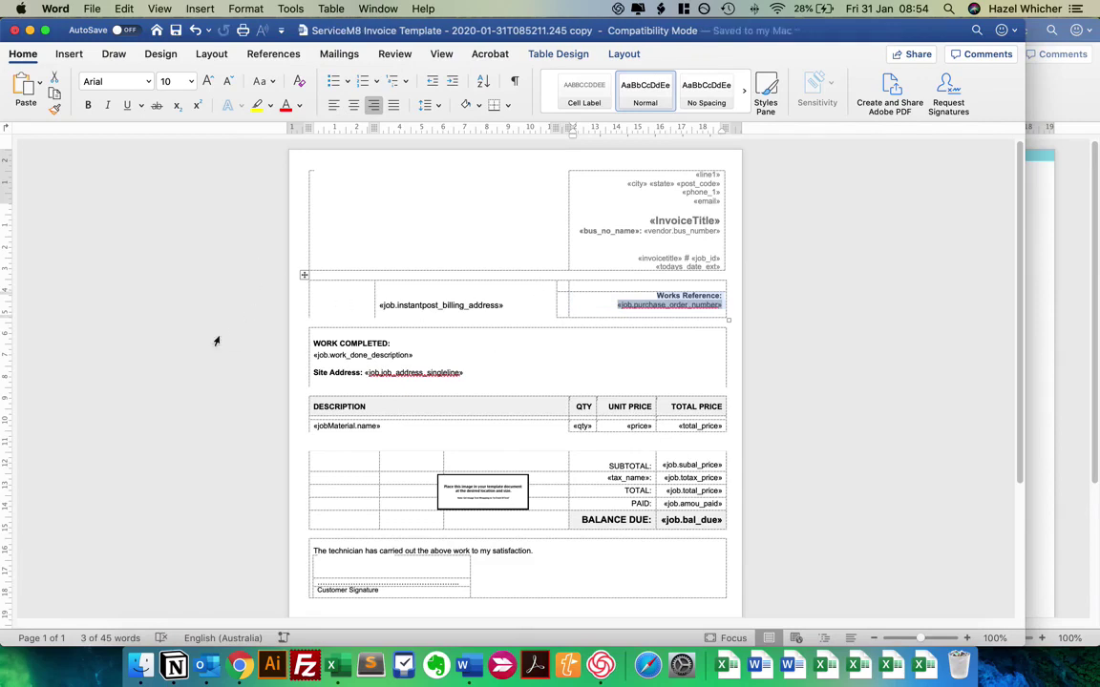
Close Word and rename the edited template copy with a 'revised-' prefix
{"action": "left_click", "coordinate": [16, 31]}
{"action": "left_click", "coordinate": [569, 36]}
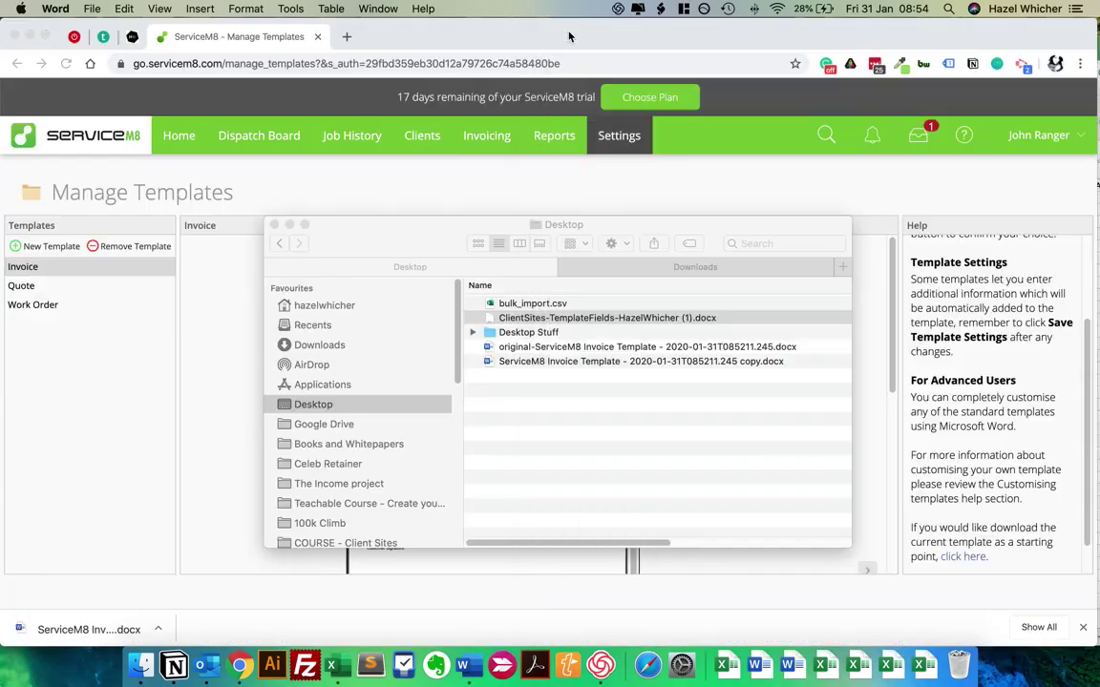
{"action": "left_click", "coordinate": [522, 368]}
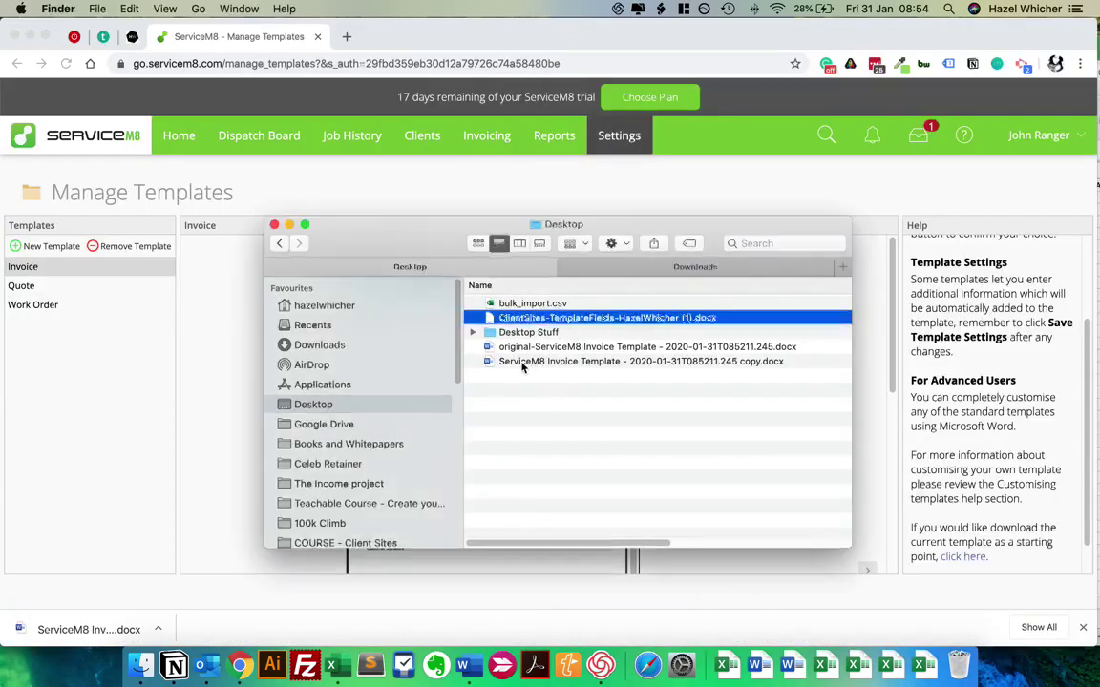
{"action": "left_click", "coordinate": [506, 365]}
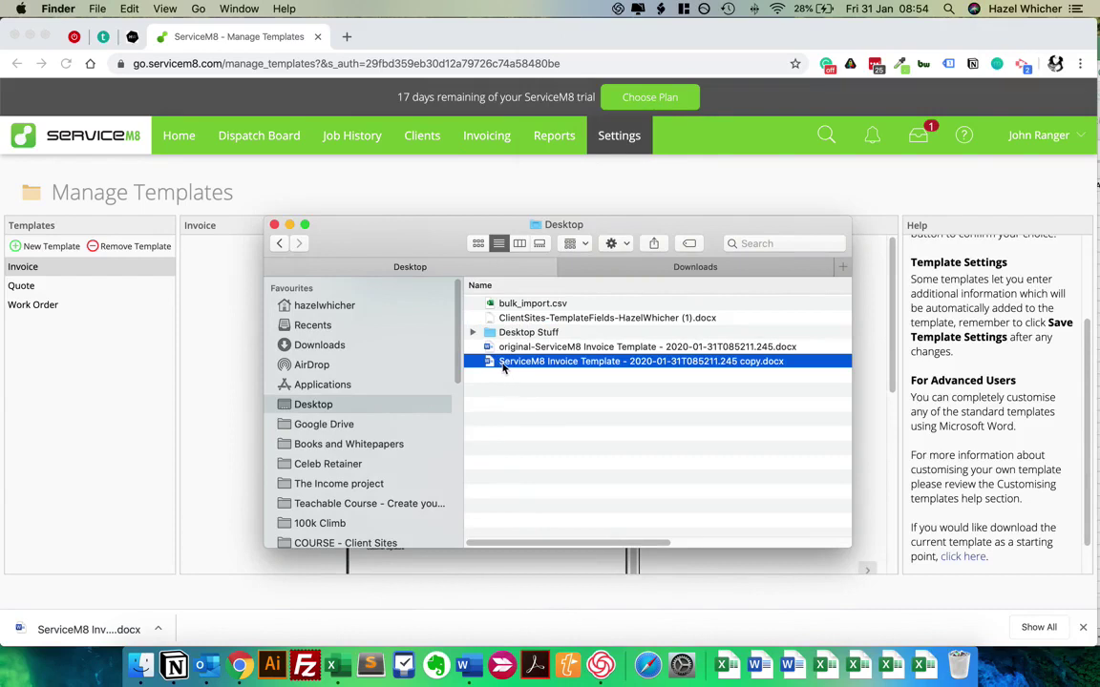
{"action": "left_click", "coordinate": [501, 363]}
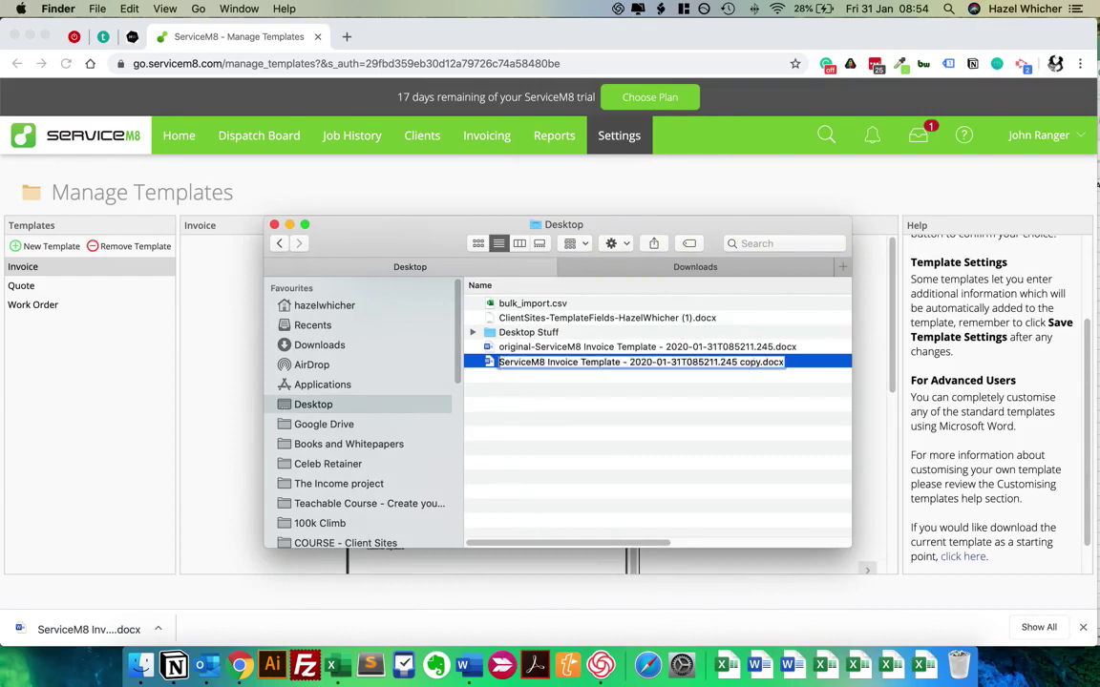
{"action": "type", "text": "revised-"}
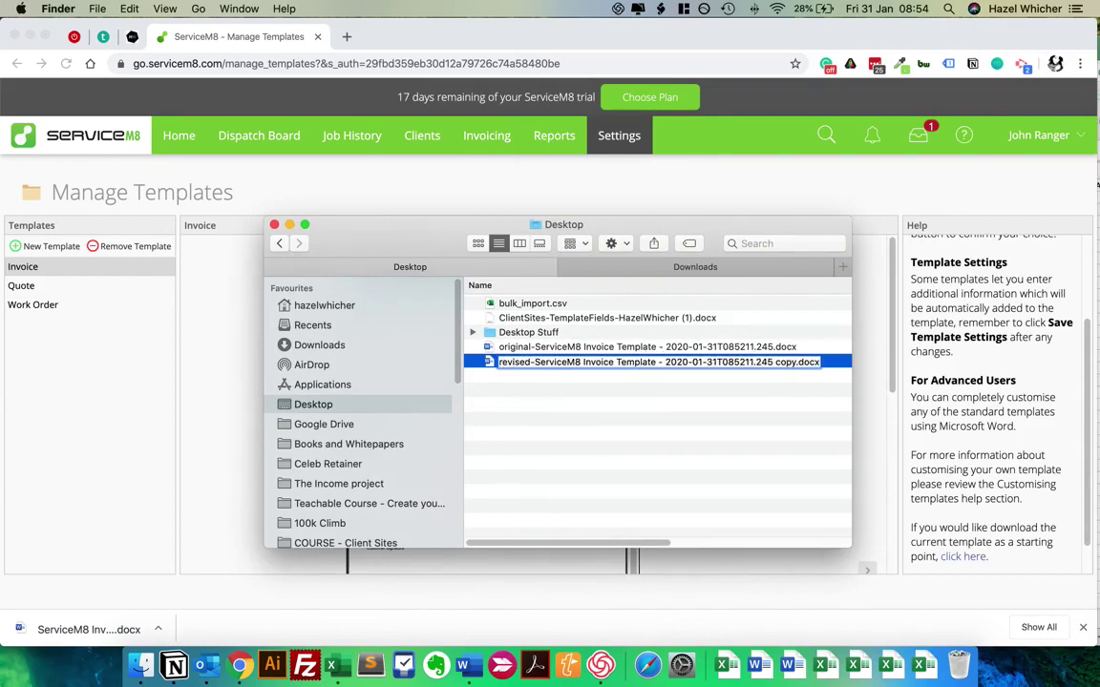
{"action": "key", "text": "Return"}
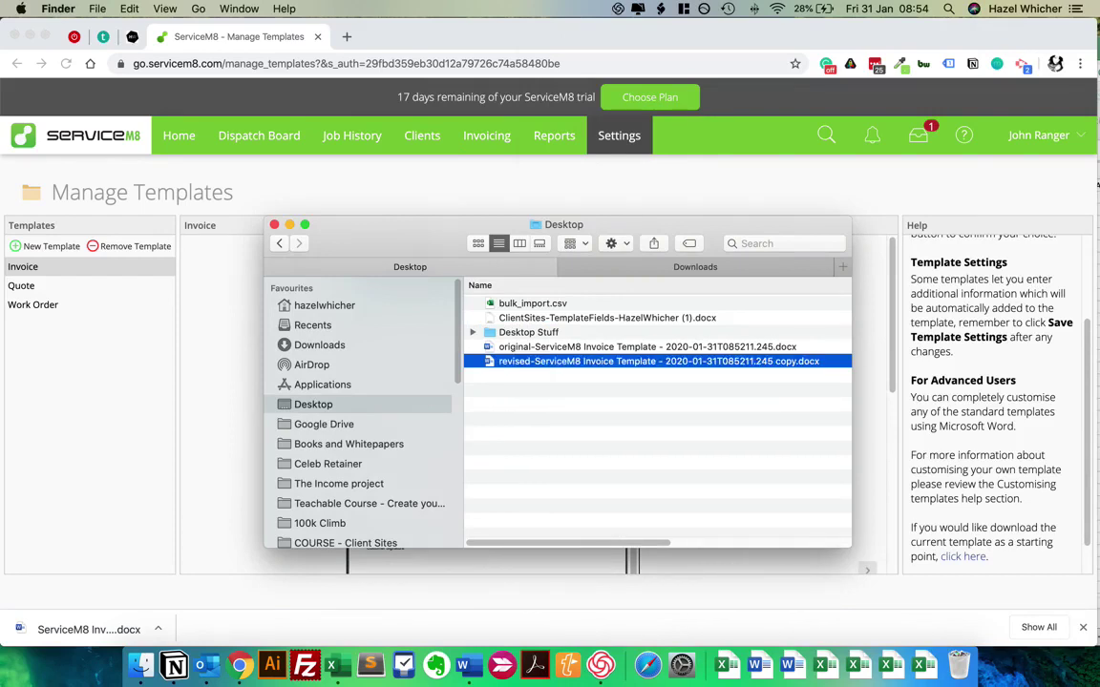
Upload the revised- template .docx as the custom Invoice template in Manage Templates
{"action": "left_click", "coordinate": [900, 444]}
{"action": "scroll", "coordinate": [993, 401], "scroll_direction": "down", "scroll_amount": 3}
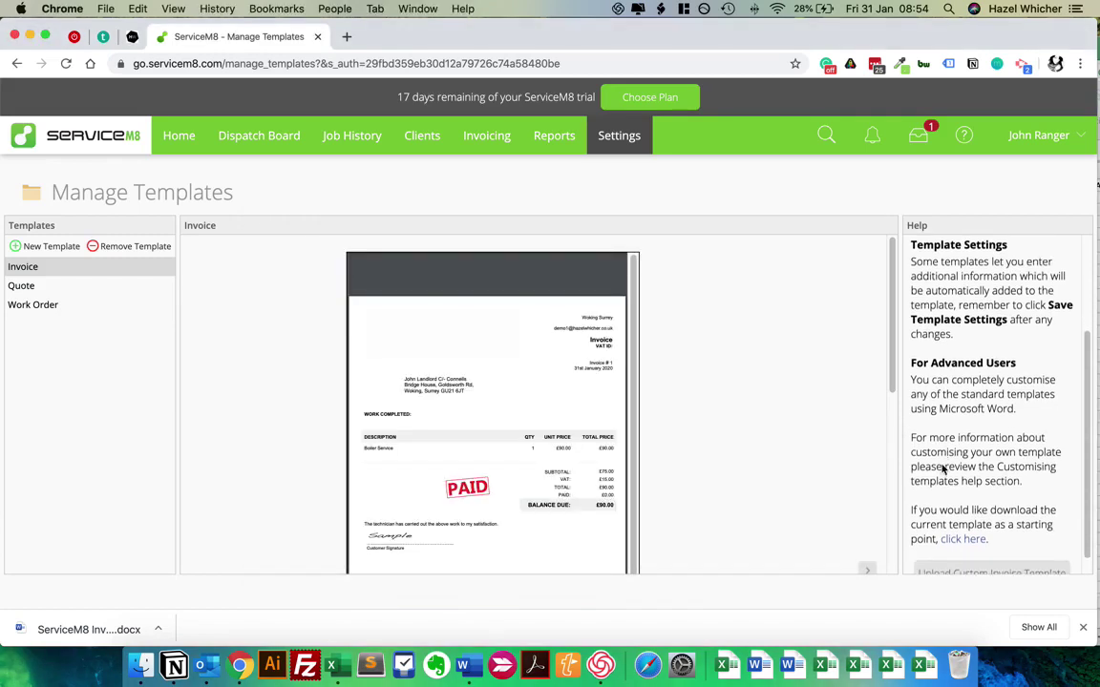
{"action": "left_click", "coordinate": [1082, 630]}
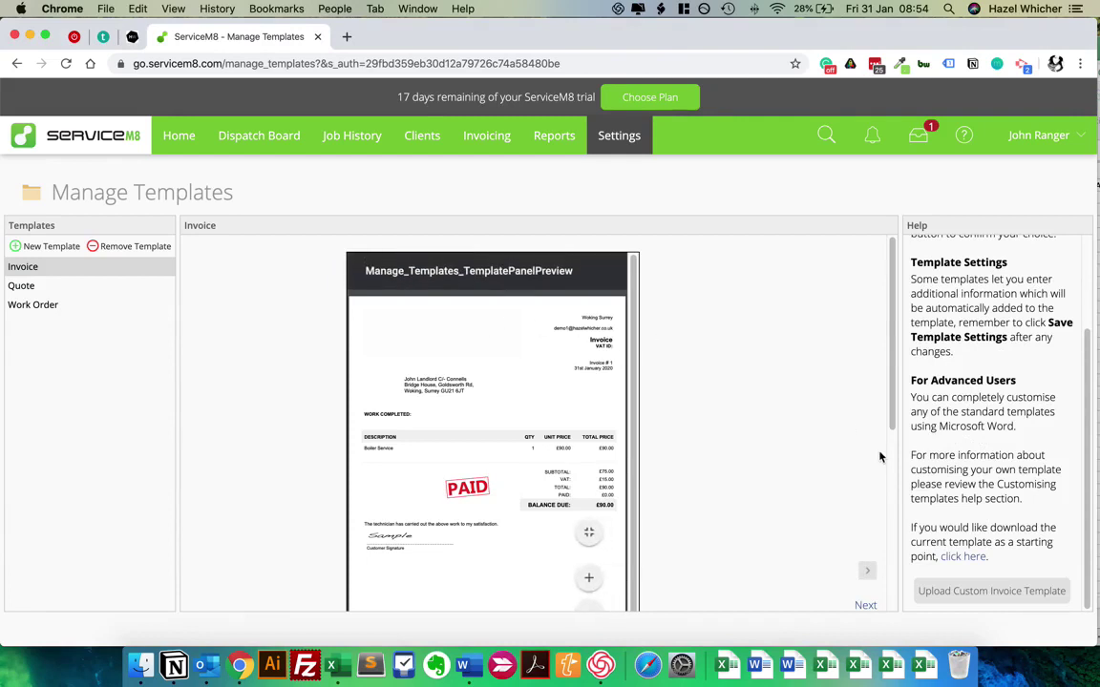
{"action": "left_click", "coordinate": [35, 270]}
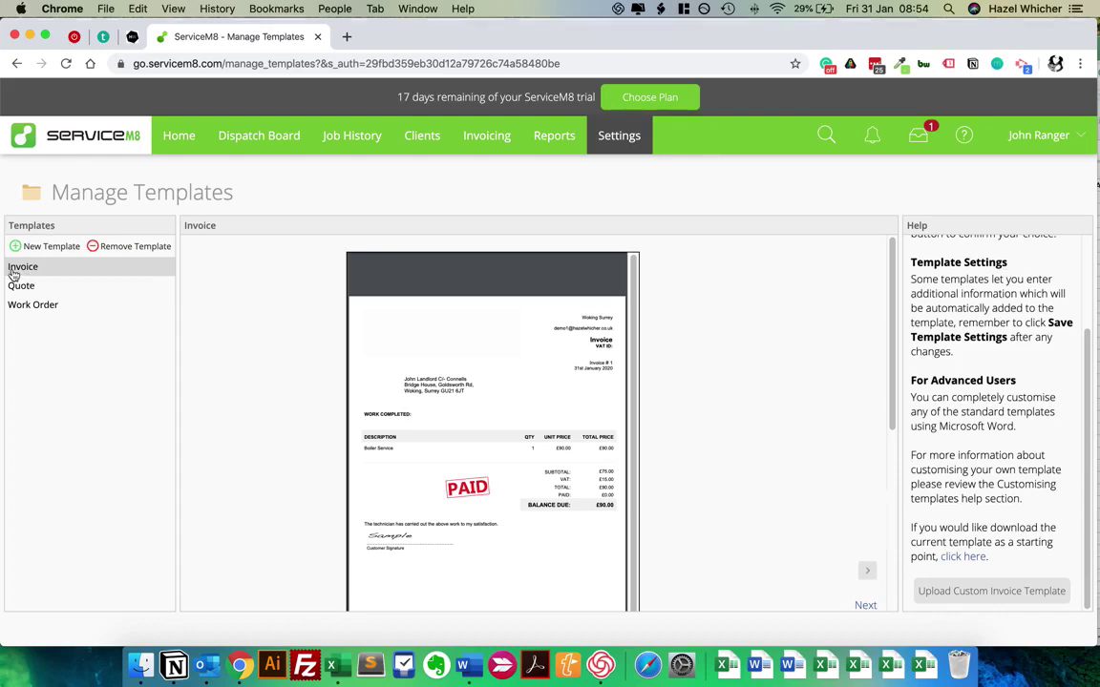
{"action": "left_click", "coordinate": [970, 593]}
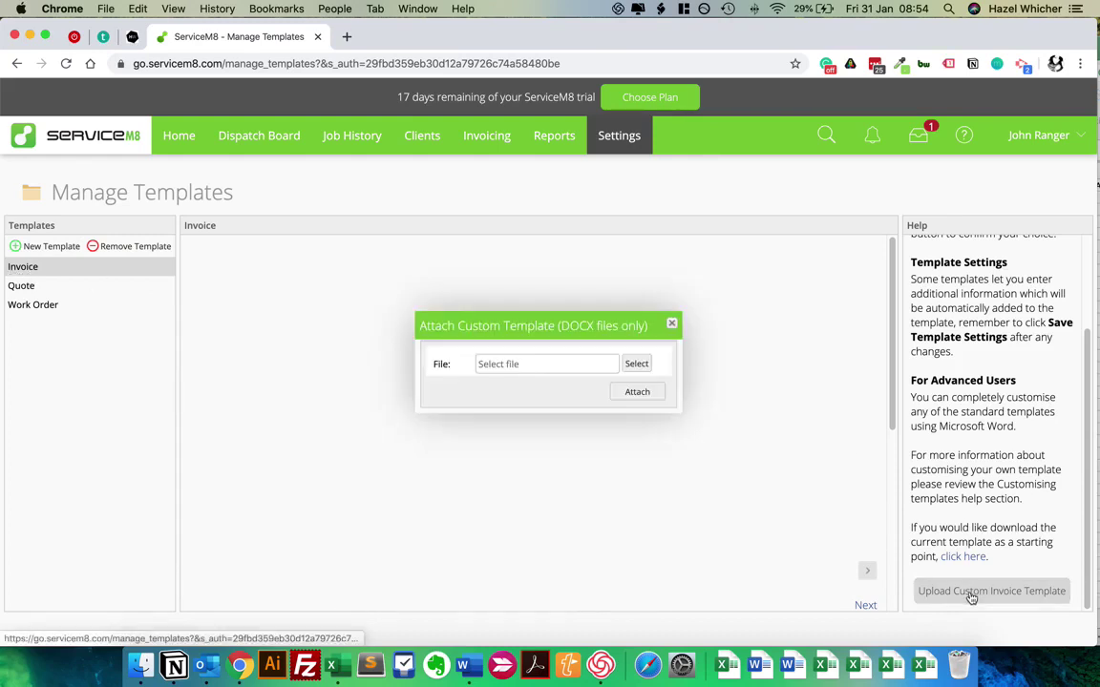
{"action": "left_click", "coordinate": [637, 364]}
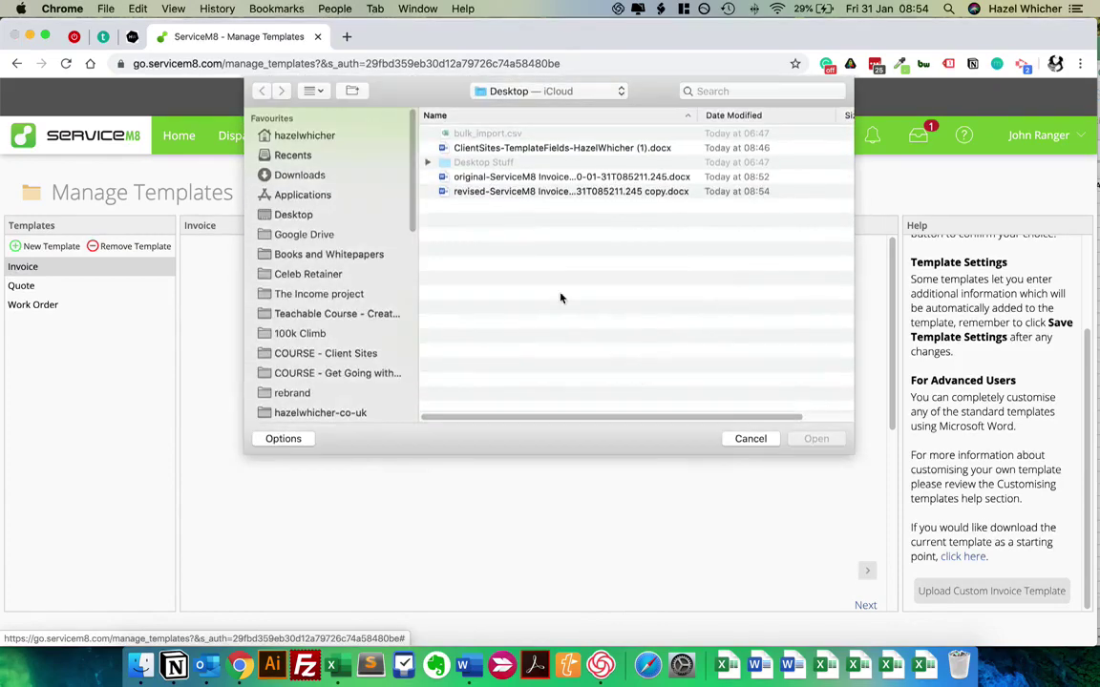
{"action": "left_click", "coordinate": [495, 193]}
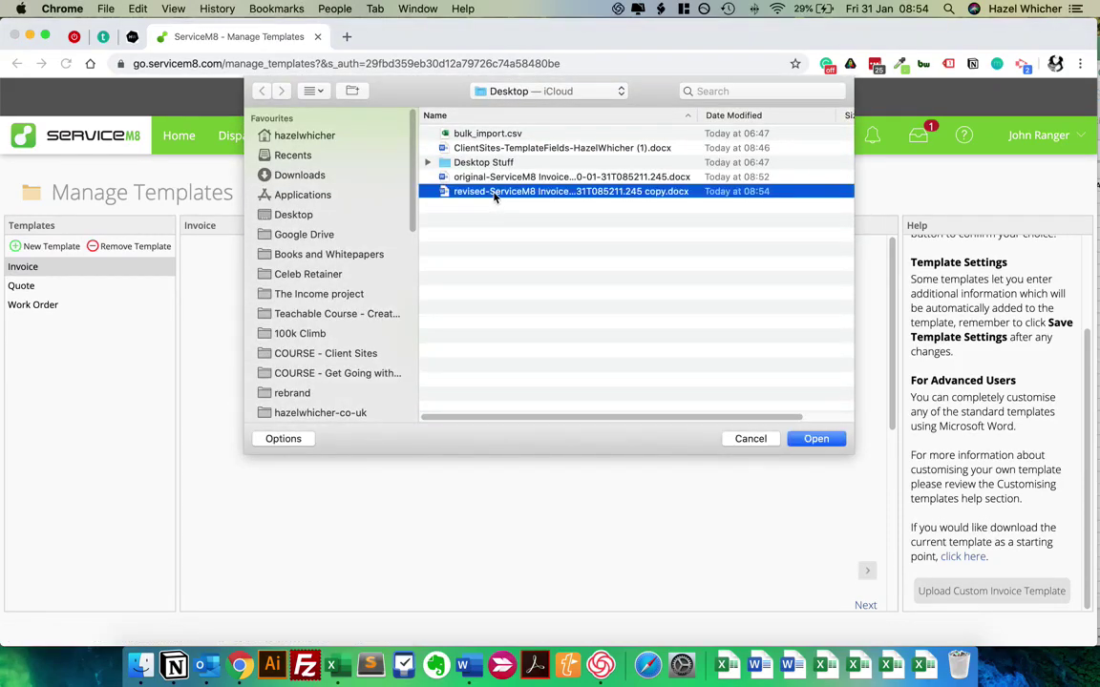
{"action": "left_click", "coordinate": [817, 439]}
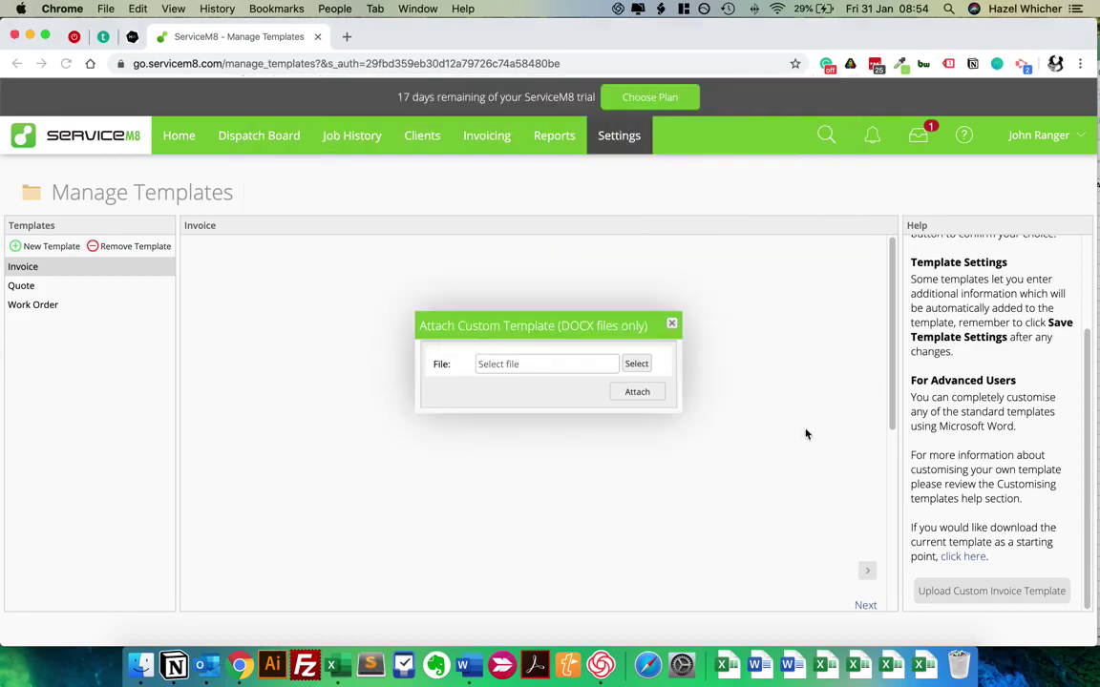
{"action": "left_click", "coordinate": [630, 391]}
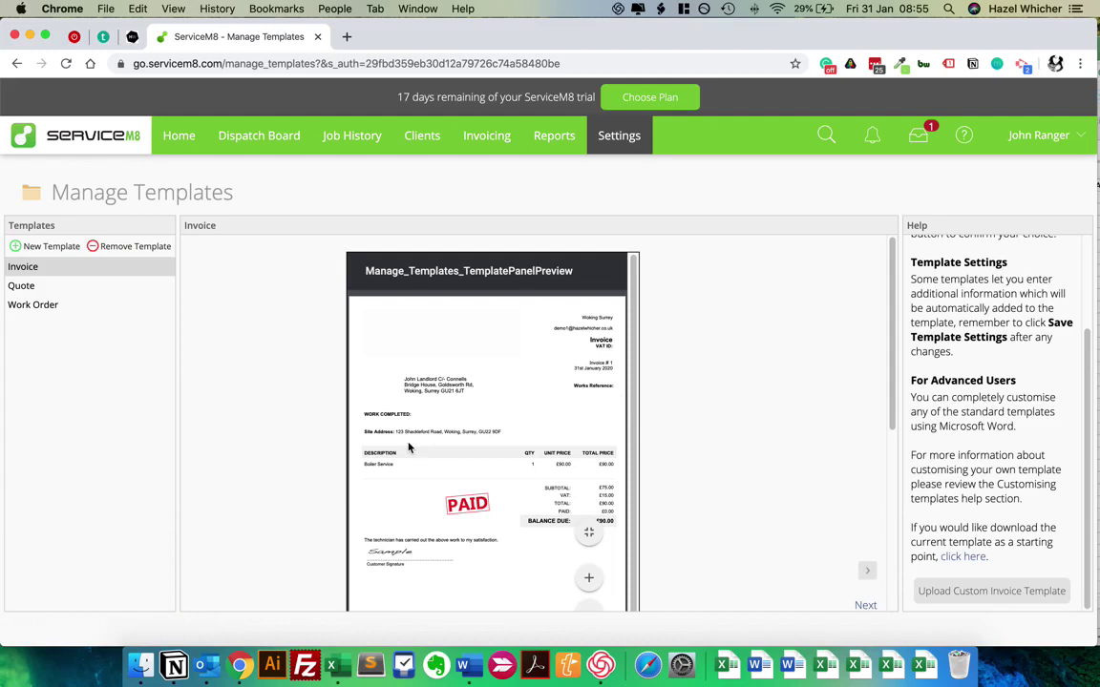
Check the Invoice preview for the Site Address and Works Reference lines and open a larger preview
{"action": "scroll", "coordinate": [408, 448], "scroll_direction": "down", "scroll_amount": 4}
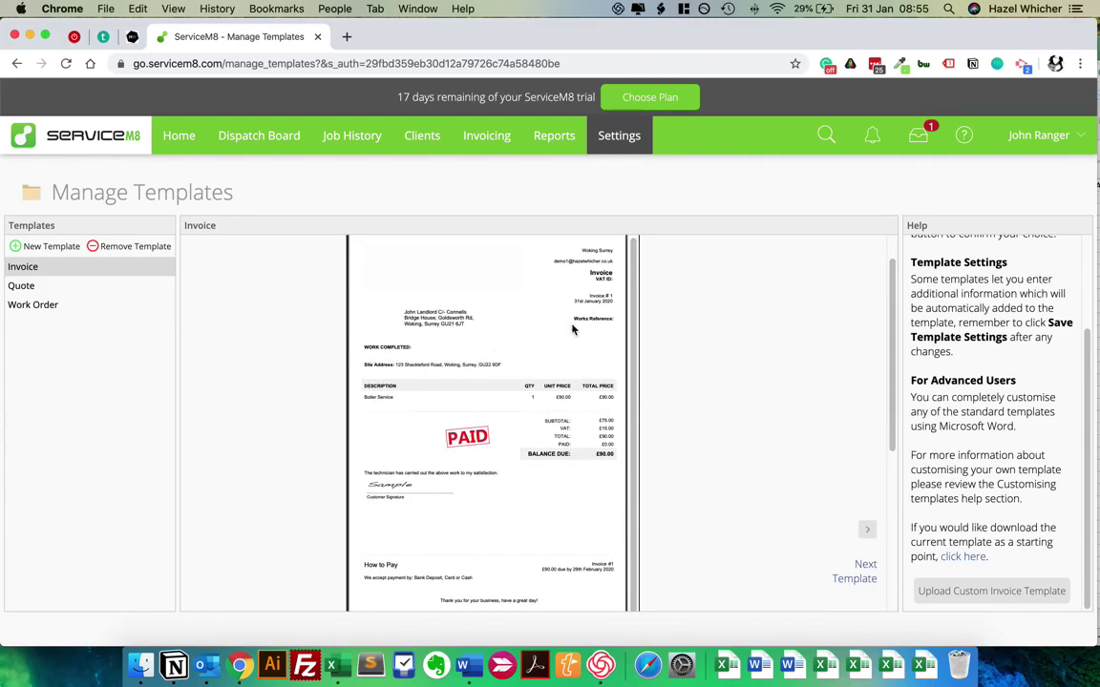
{"action": "scroll", "coordinate": [668, 354], "scroll_direction": "down", "scroll_amount": 5}
{"action": "left_click", "coordinate": [705, 368]}
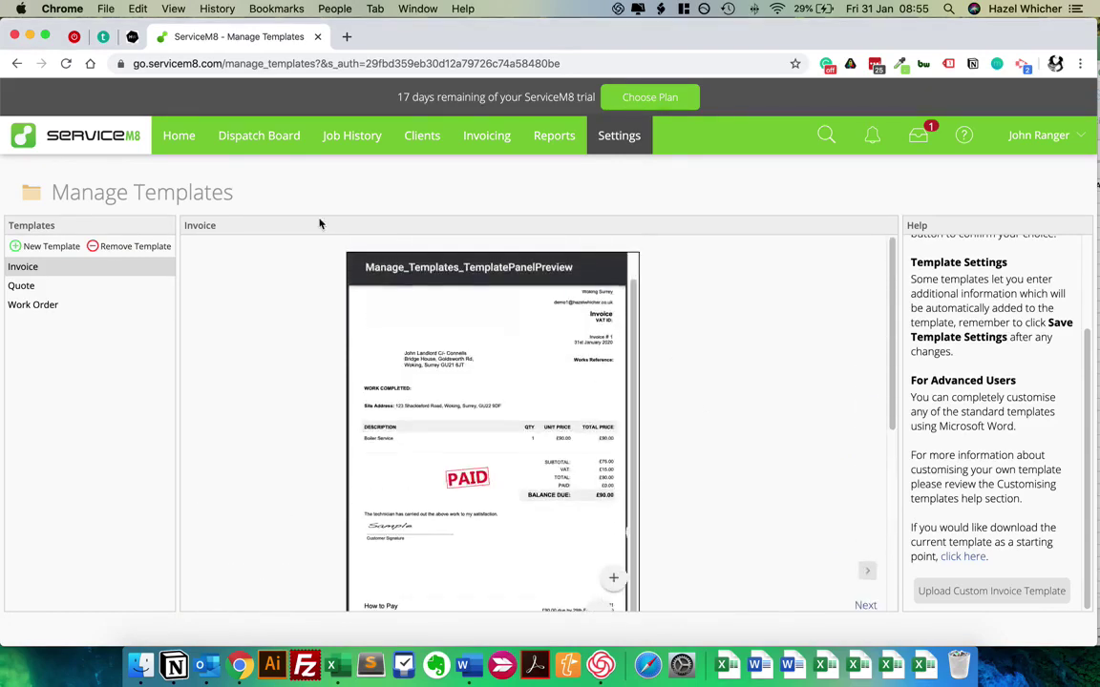
Give Job #1 a purchase order number and produce its invoice from Quotes & Invoicing
{"action": "left_click", "coordinate": [256, 141]}
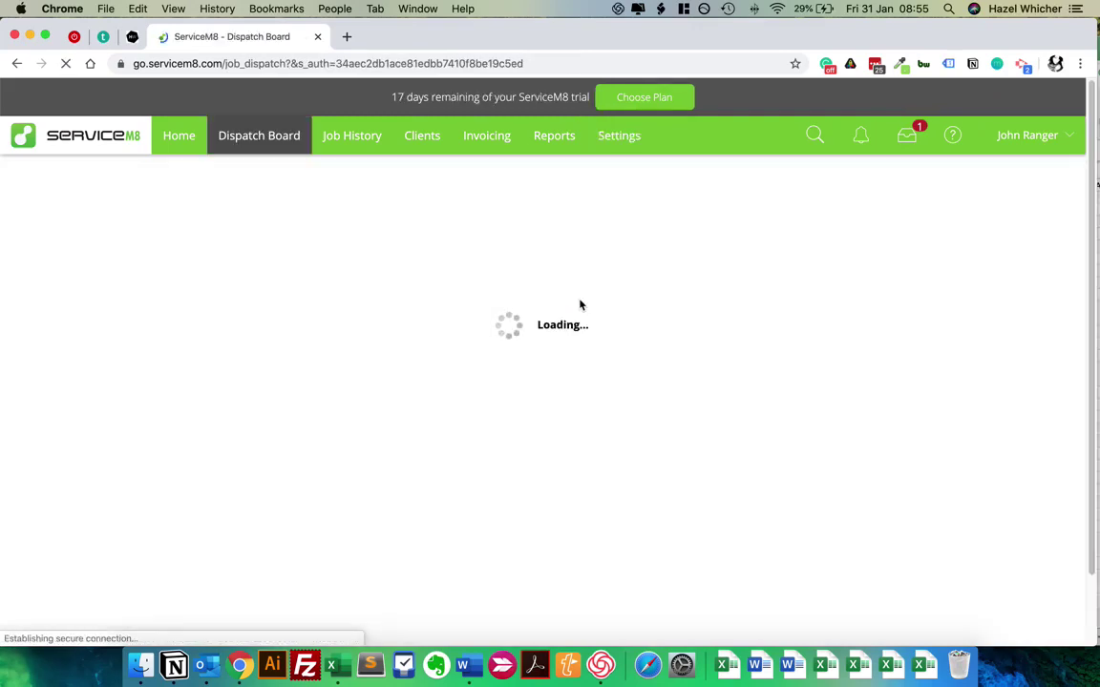
{"action": "left_click", "coordinate": [977, 281]}
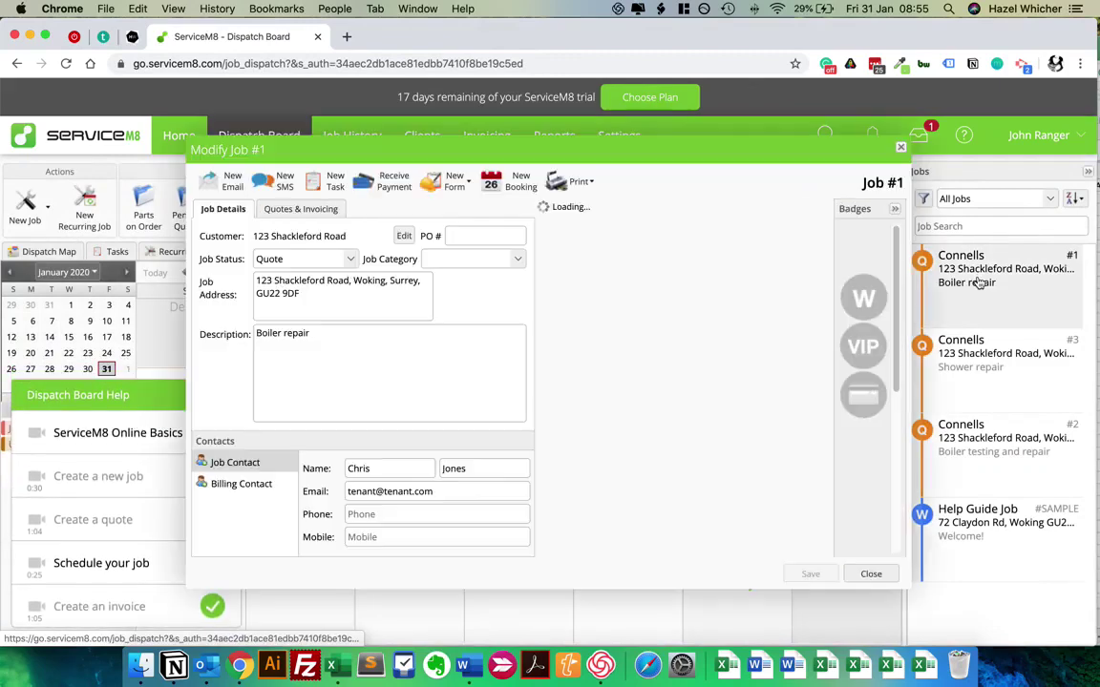
{"action": "left_click", "coordinate": [477, 236]}
{"action": "type", "text": "1234"}
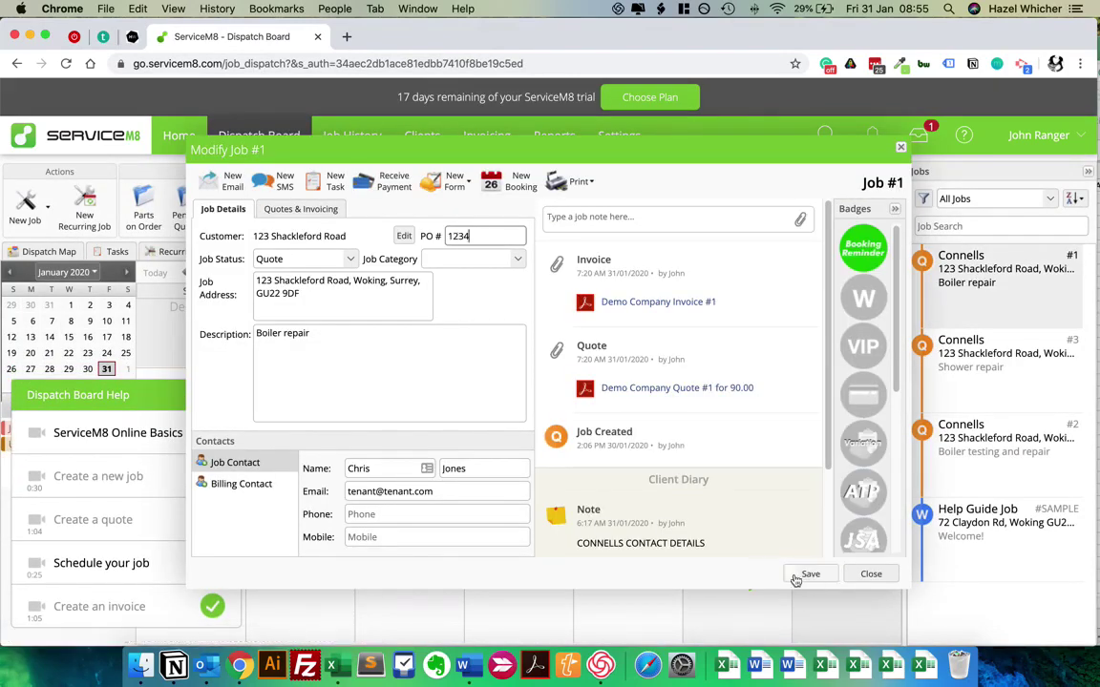
{"action": "left_click", "coordinate": [302, 210]}
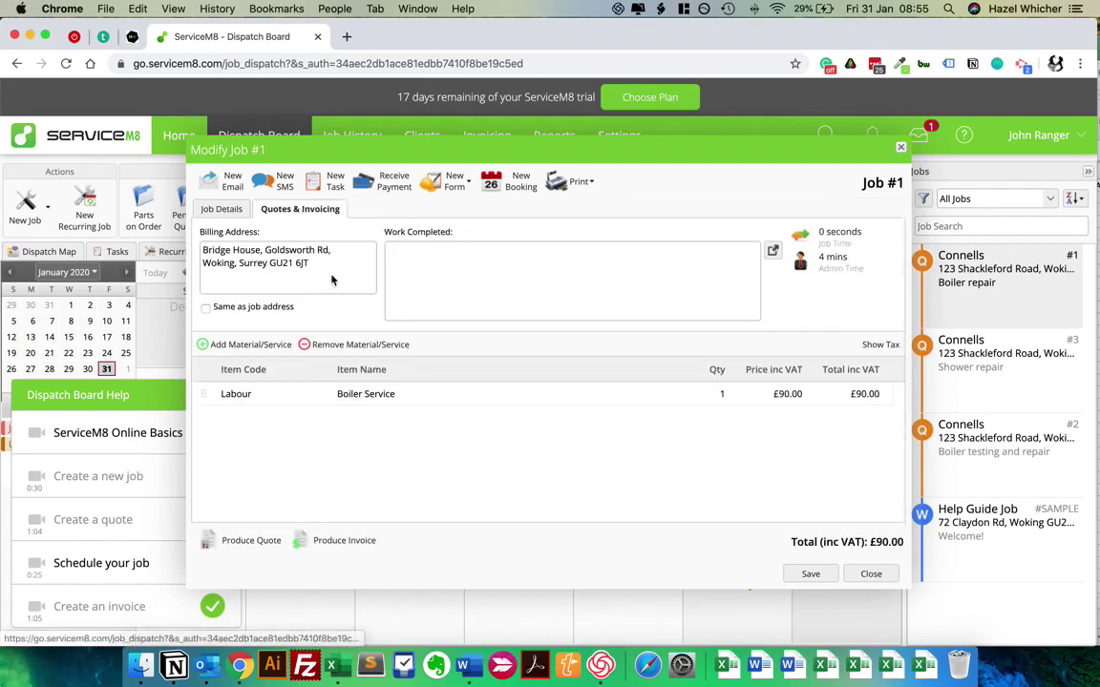
{"action": "left_click", "coordinate": [350, 537]}
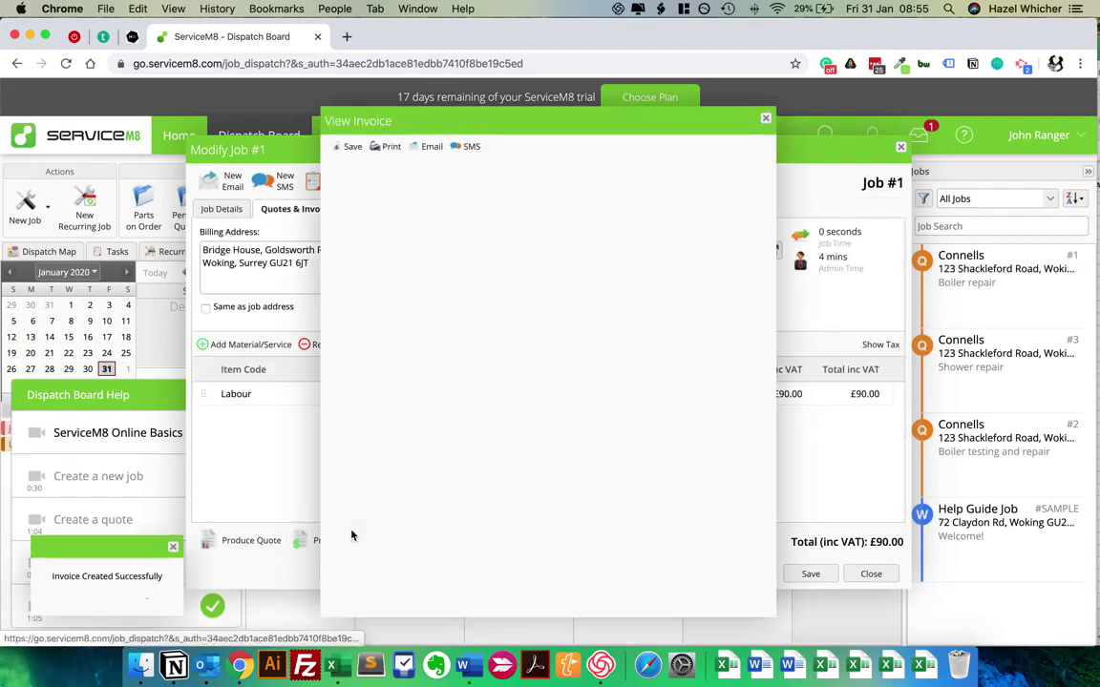